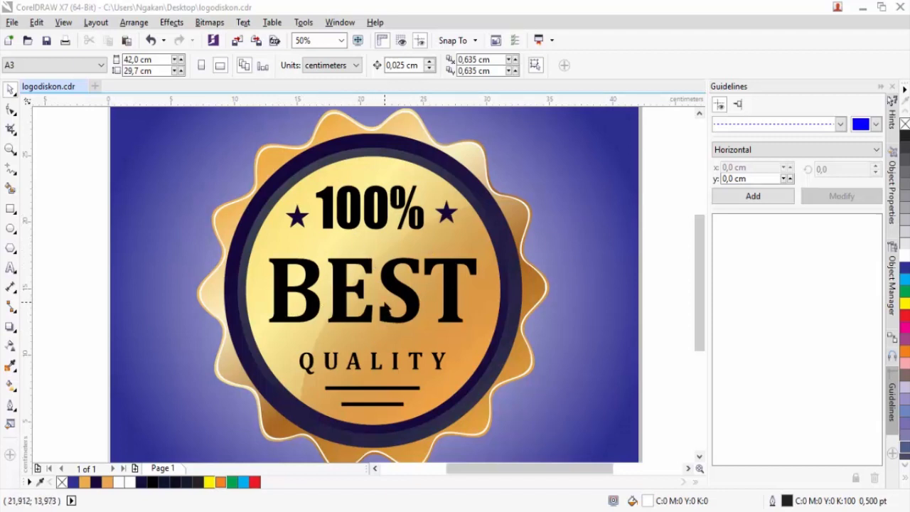
Choose A3 as the document's page size
scroll(387, 302, down, 1)
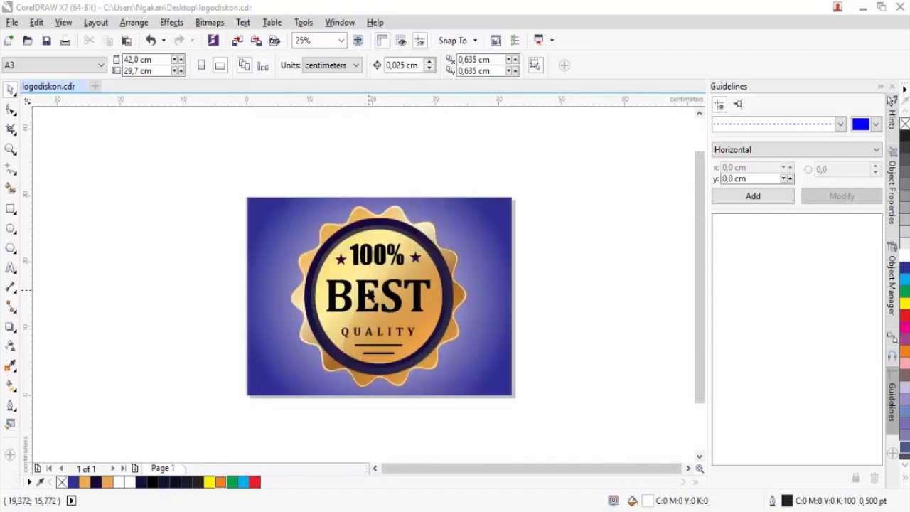
click(61, 66)
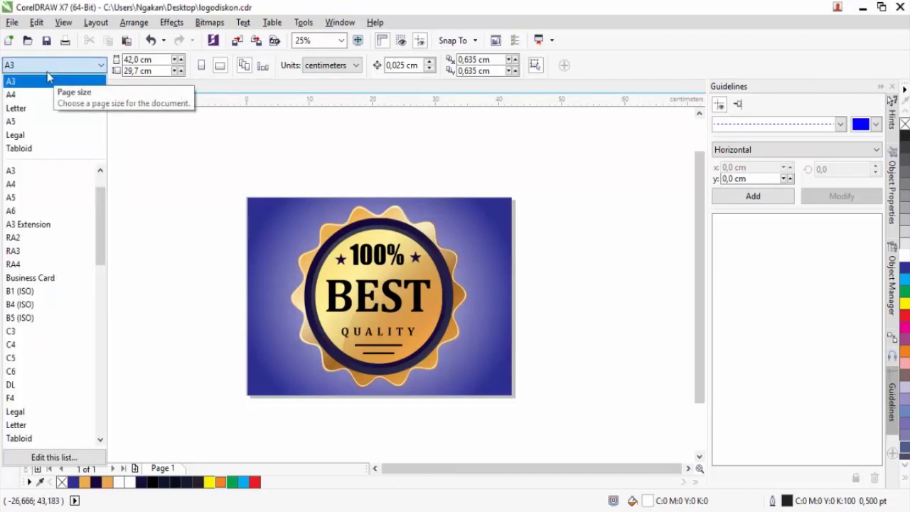
click(51, 76)
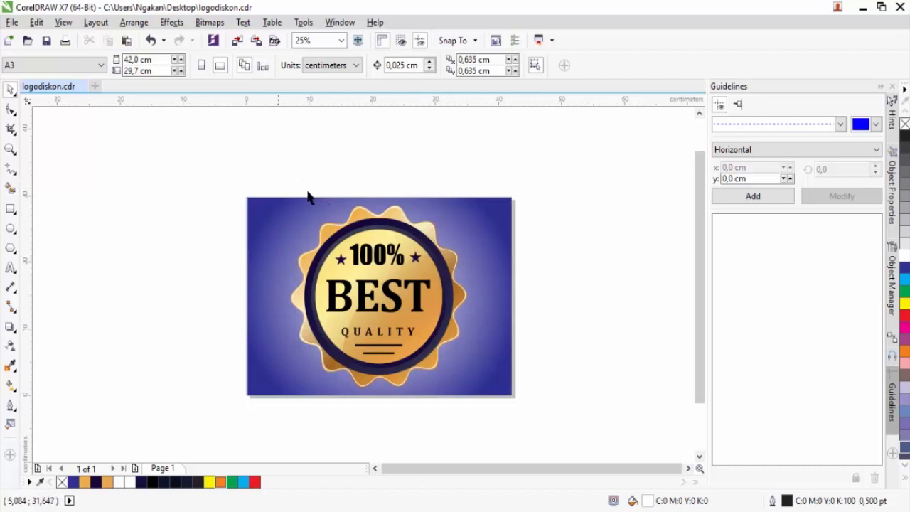
Move the whole finished badge artwork with its blue background off the page, just beside its right edge
scroll(306, 238, down, 1)
drag(261, 206, 423, 329)
drag(360, 265, 481, 265)
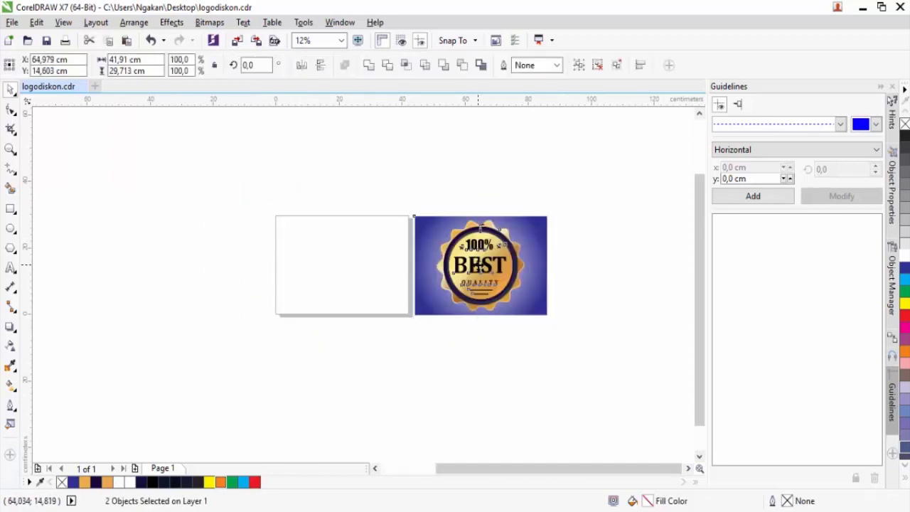
scroll(482, 265, up, 1)
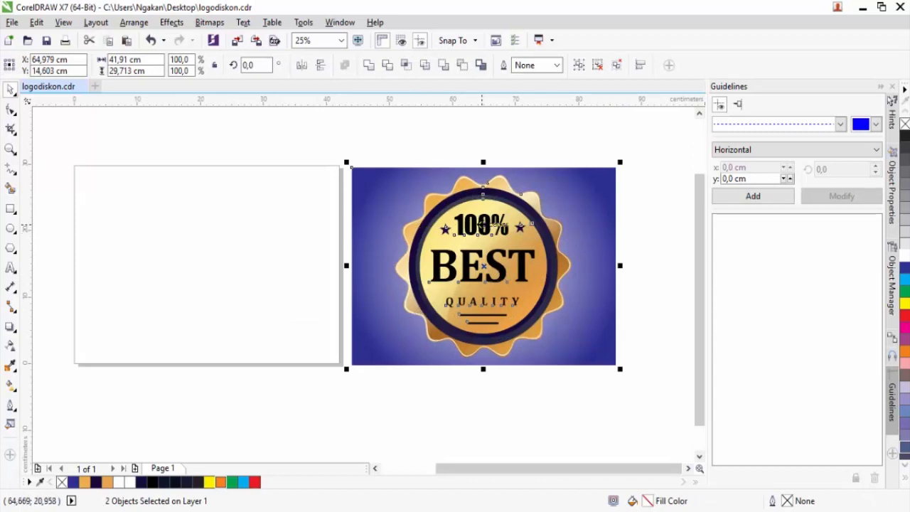
click(400, 401)
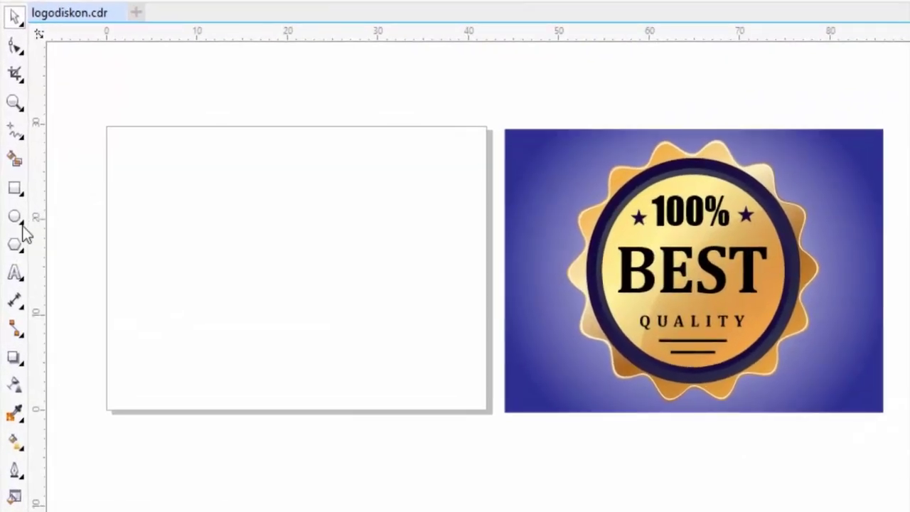
Draw a regular 16-sided polygon about 26.9 cm wide and high on the empty page
click(16, 247)
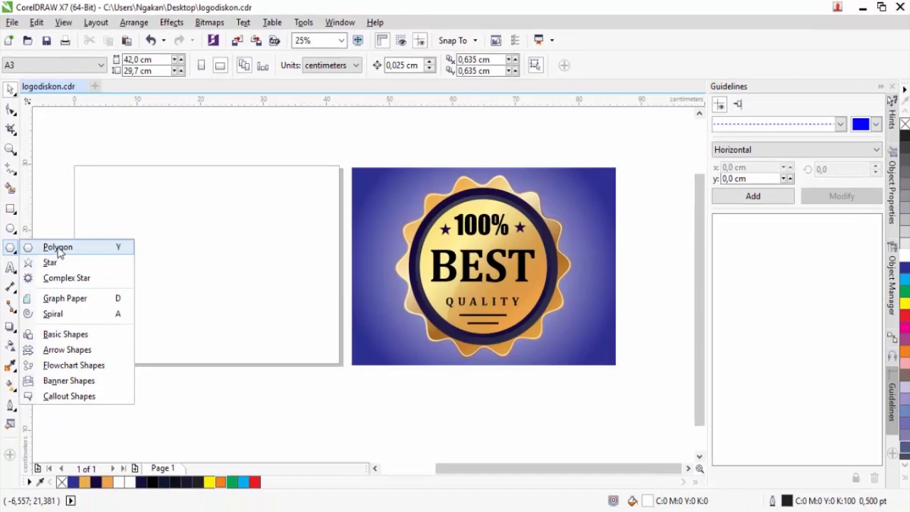
click(59, 249)
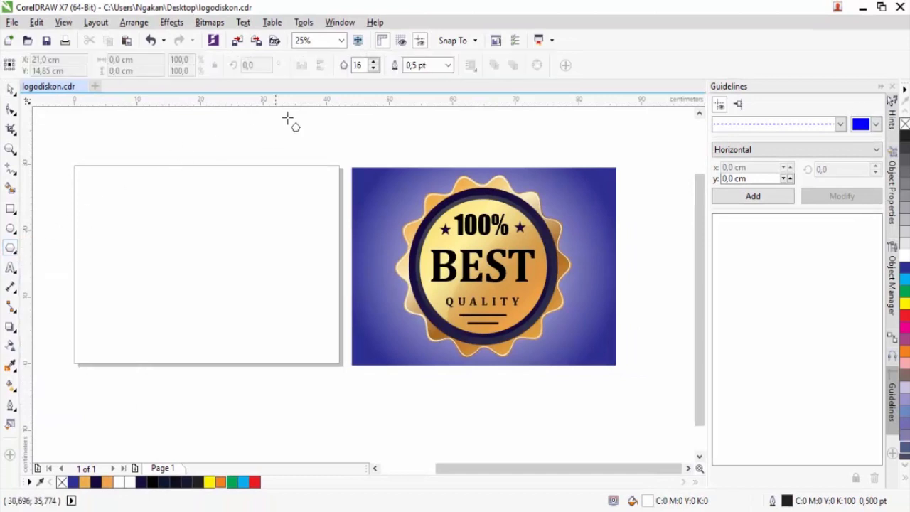
click(360, 63)
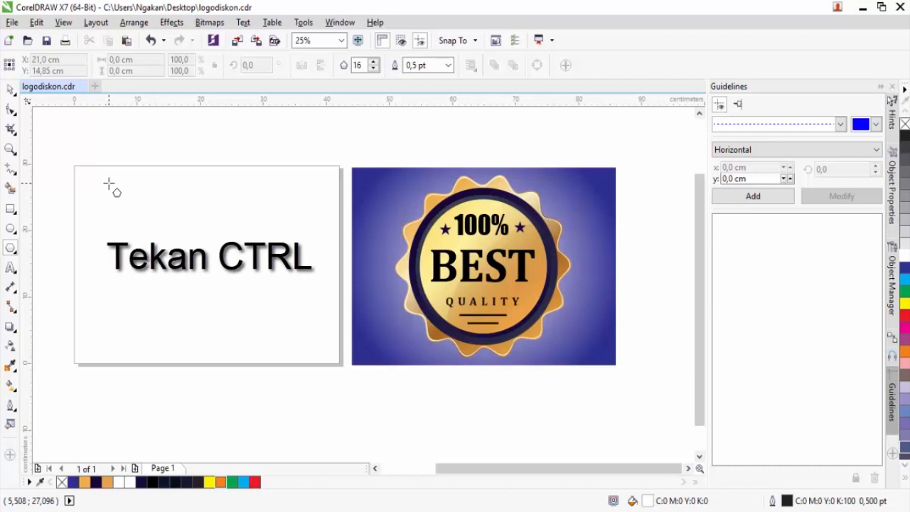
drag(108, 184, 221, 362)
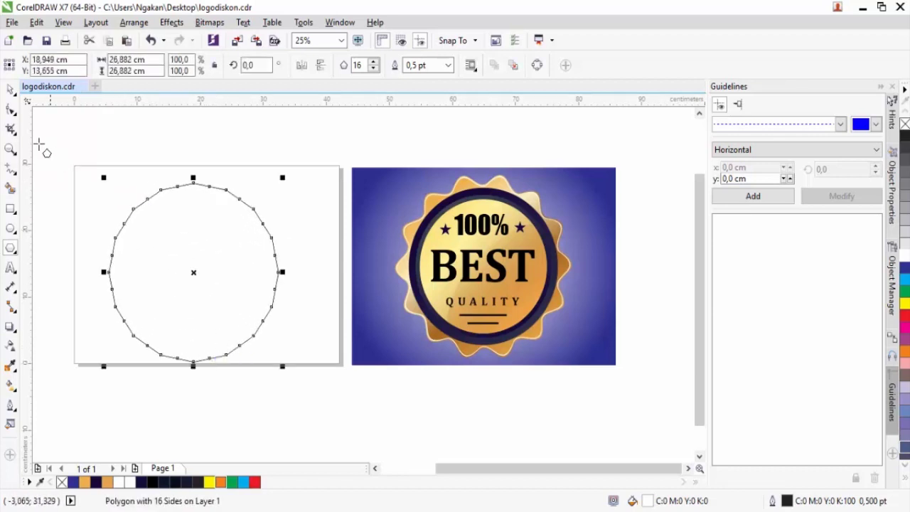
Pull a side-midpoint node near the polygon's top outward with the Shape tool to form a 16-pointed star outline
click(12, 111)
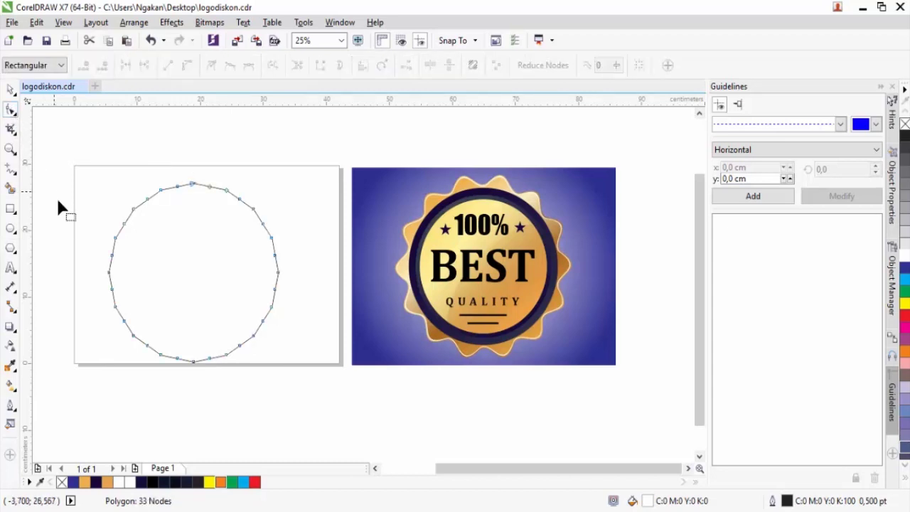
scroll(116, 199, up, 2)
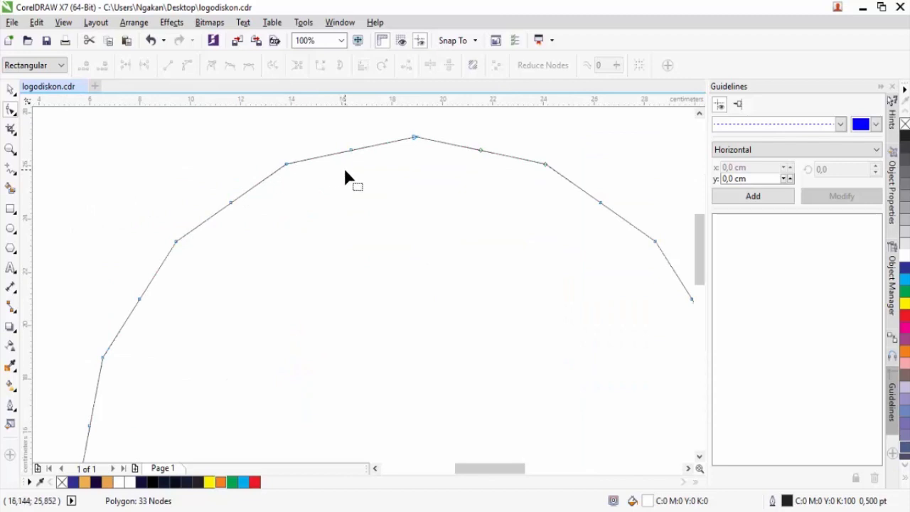
scroll(344, 172, down, 1)
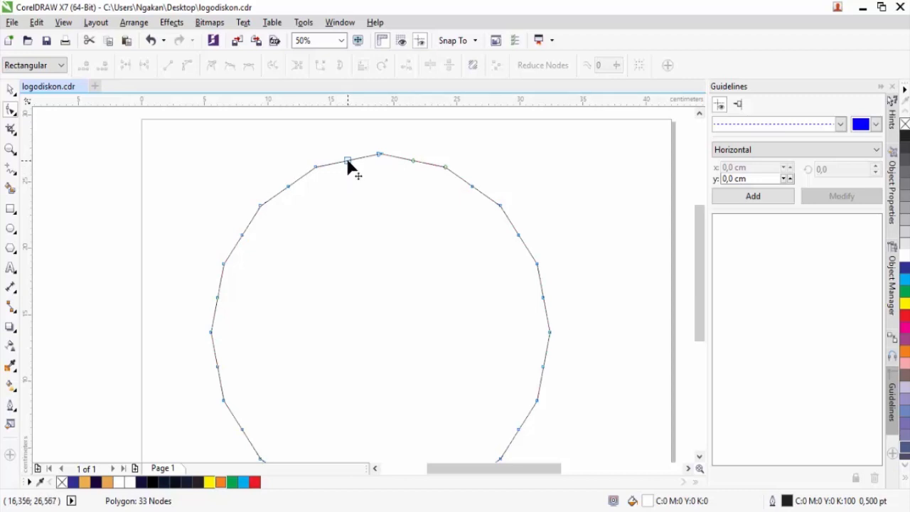
drag(348, 163, 342, 134)
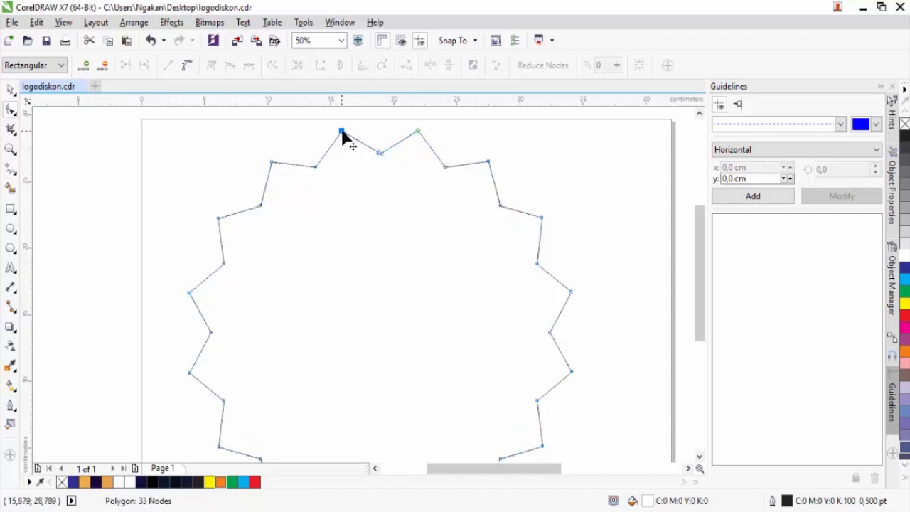
Convert the segment at the top inner node to a curve and delete that node to round the star's valleys
right_click(380, 154)
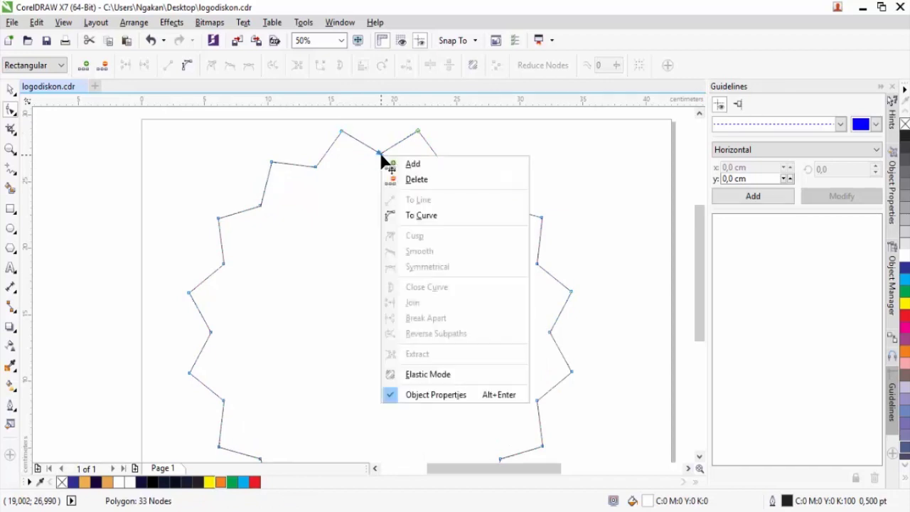
click(420, 215)
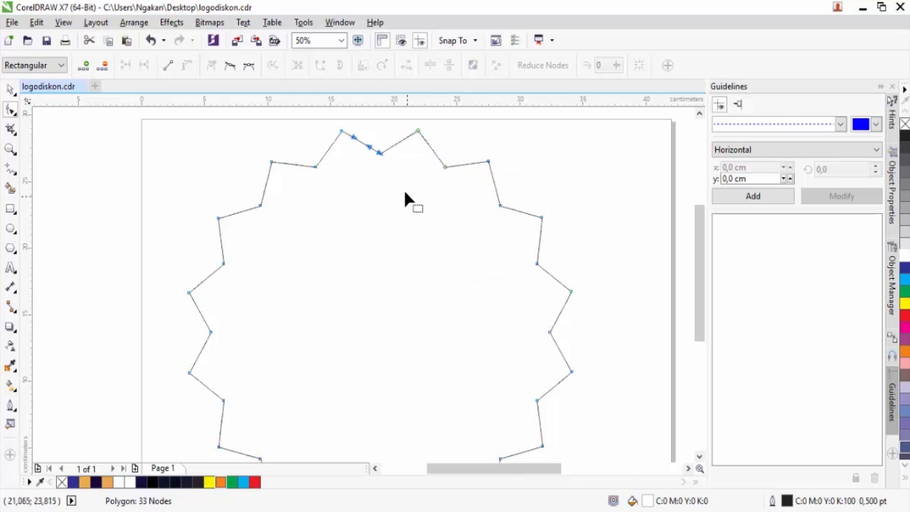
key(Delete)
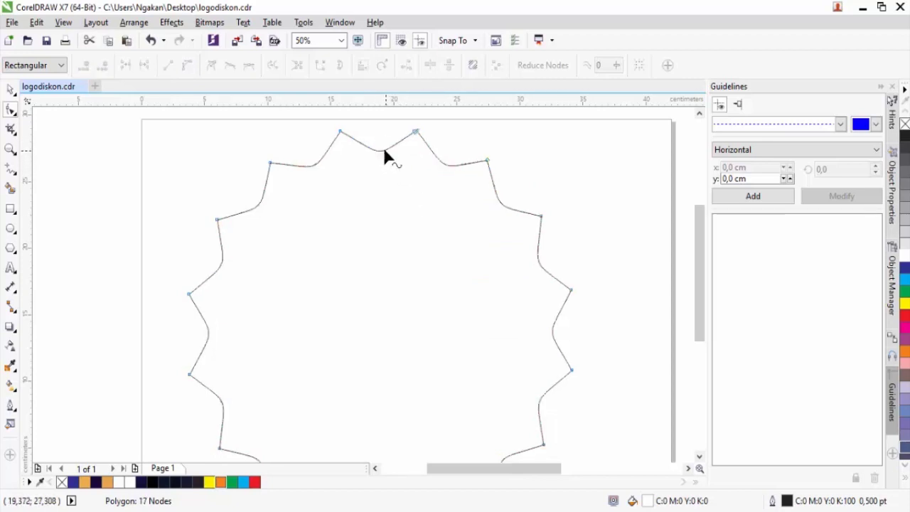
Add a node on the slope beside an upper star tip and delete the tip node to round all the points
scroll(349, 135, down, 1)
scroll(355, 139, up, 1)
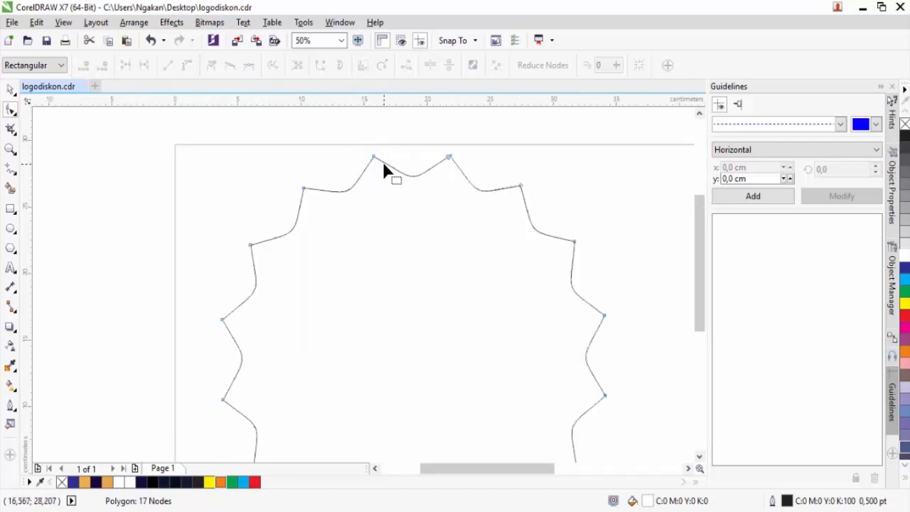
click(386, 165)
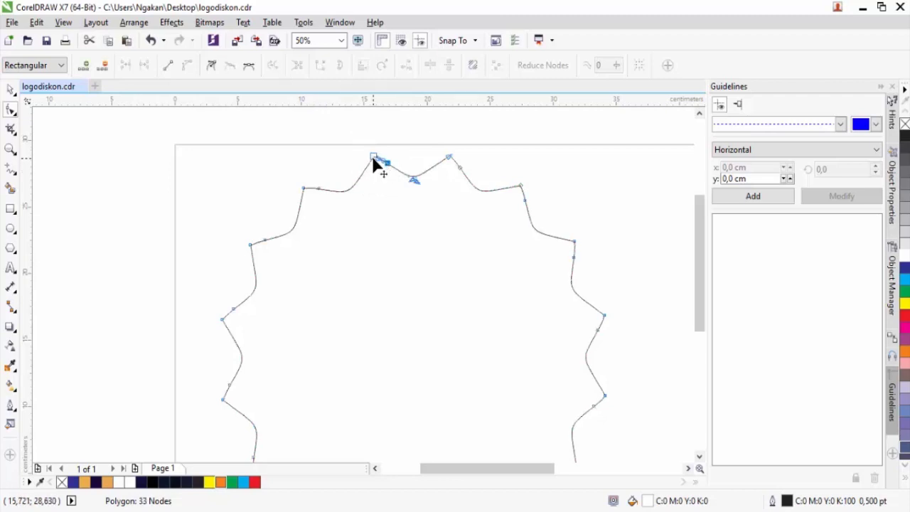
double_click(371, 156)
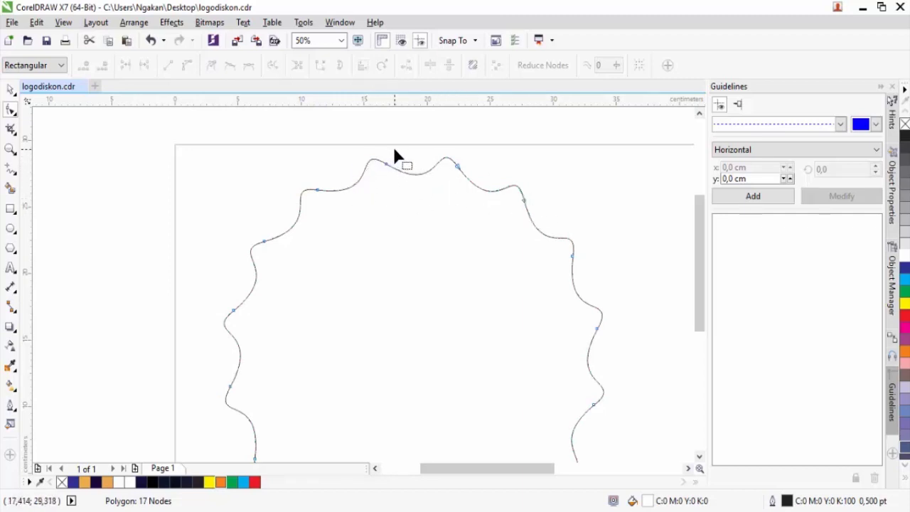
Adjust the curve handles of the nodes near the top so the badge outline forms smooth, even waves
scroll(390, 152, up, 1)
click(377, 179)
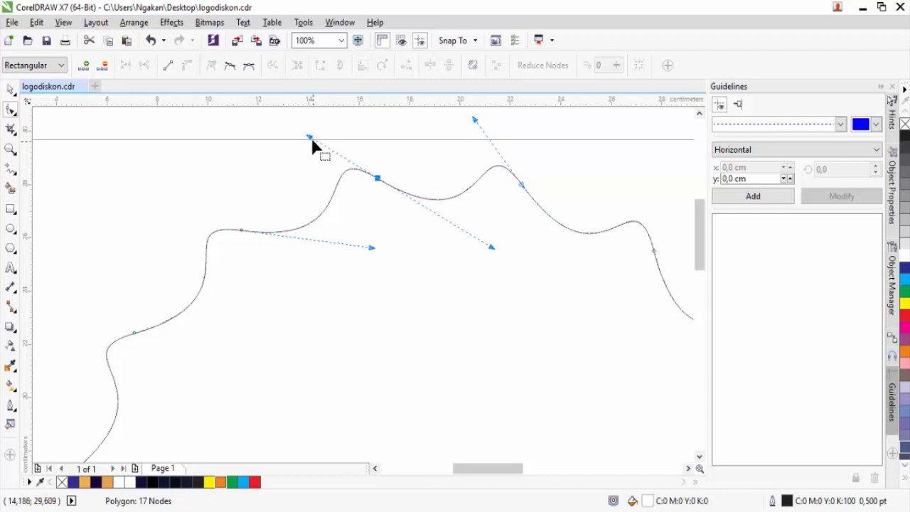
drag(373, 249, 325, 239)
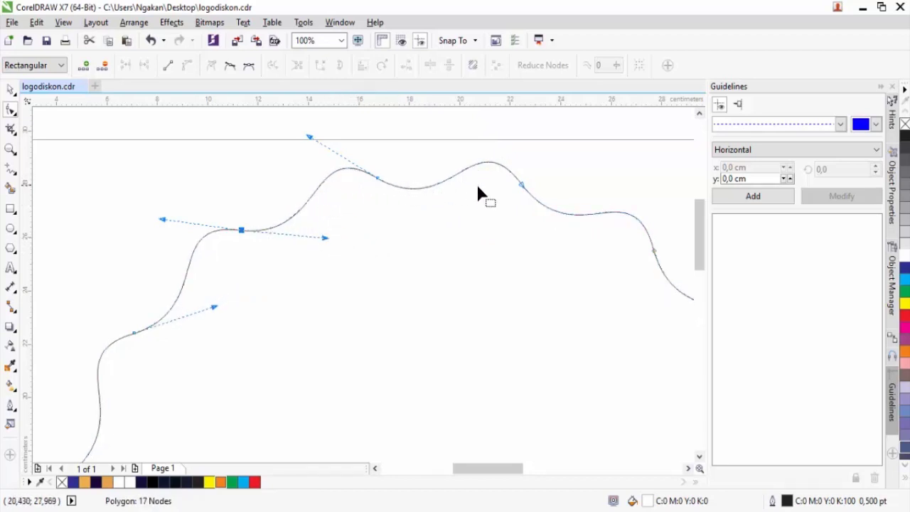
drag(310, 137, 302, 143)
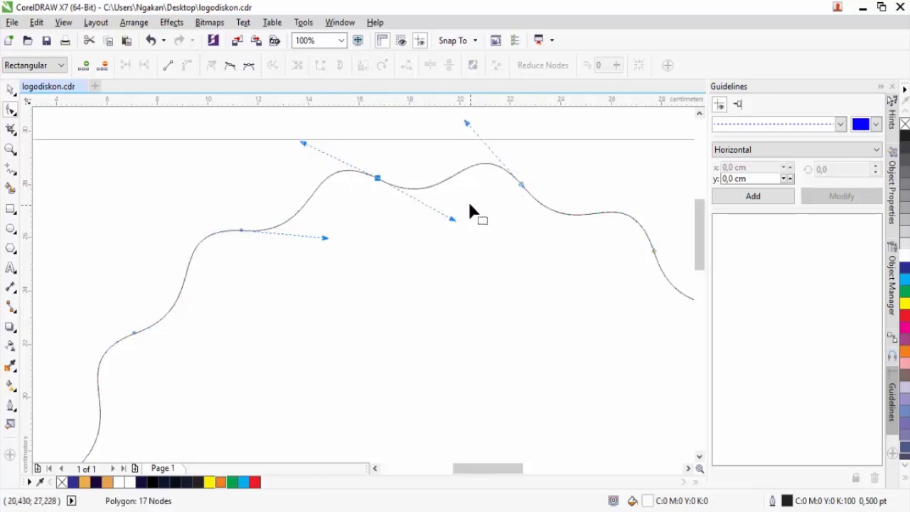
drag(468, 125, 467, 128)
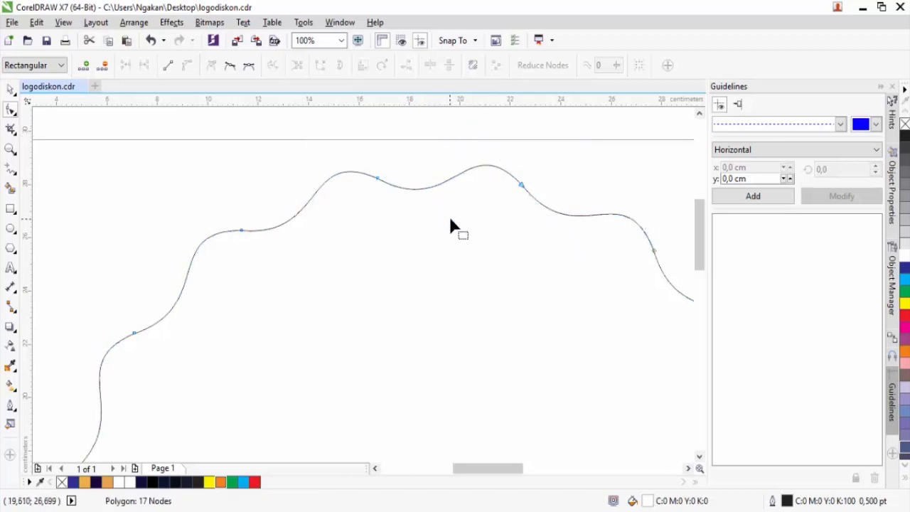
click(377, 178)
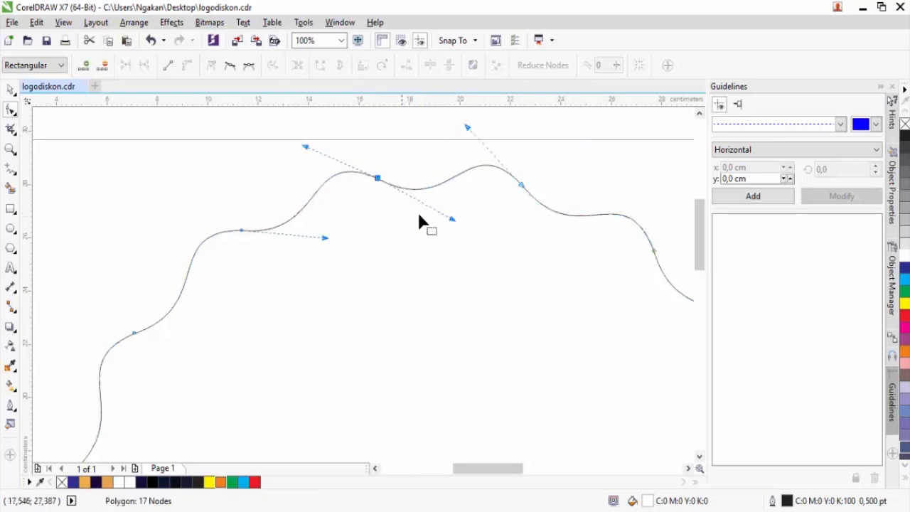
mouse_move(452, 219)
mouse_down()
mouse_move(457, 225)
mouse_move(452, 216)
mouse_up()
drag(304, 146, 306, 137)
Scale the wavy badge shape from its centre to about 27.9 cm and centre it on the page
scroll(405, 188, down, 2)
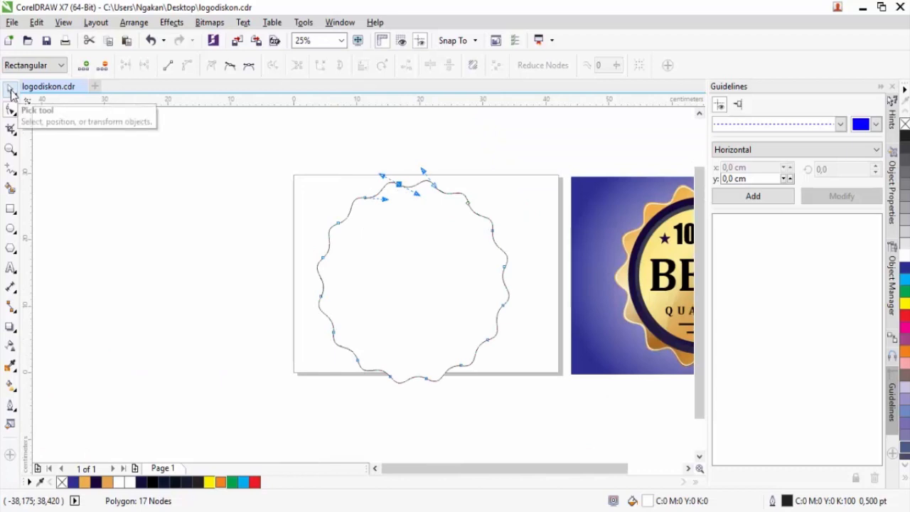
click(10, 88)
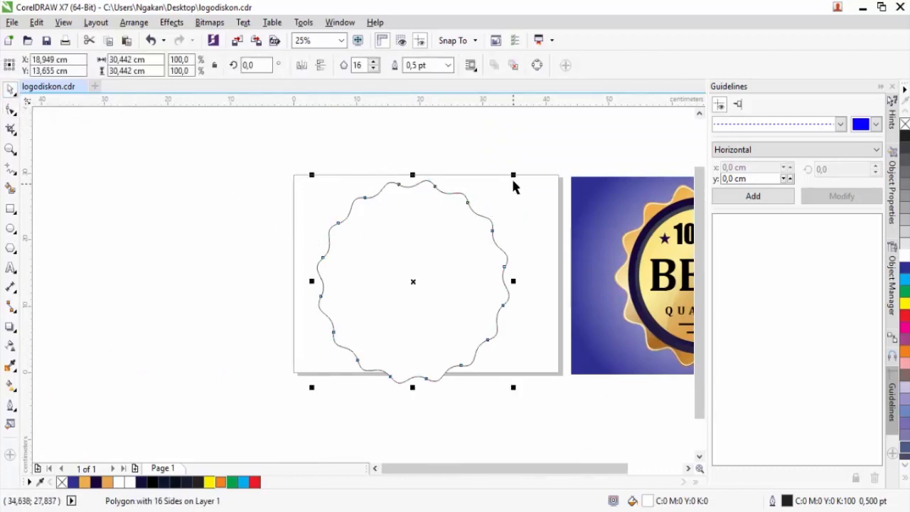
drag(514, 176, 506, 184)
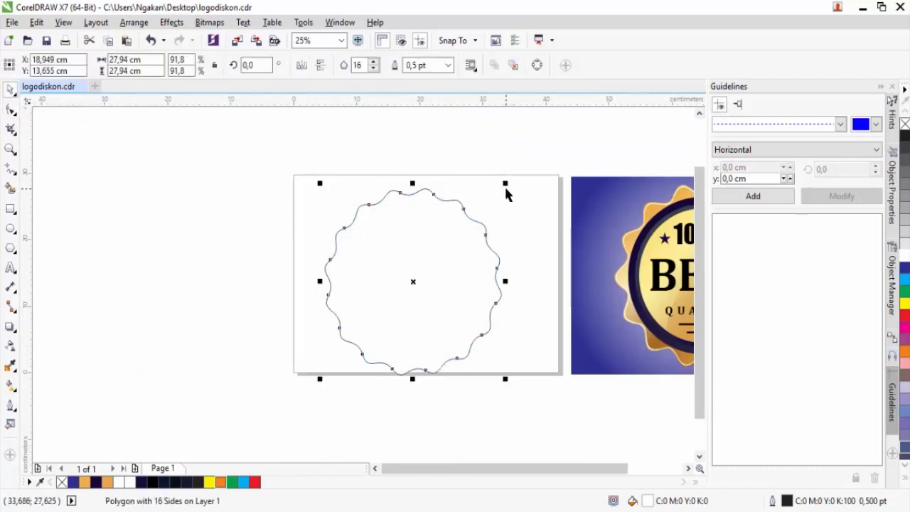
key(p)
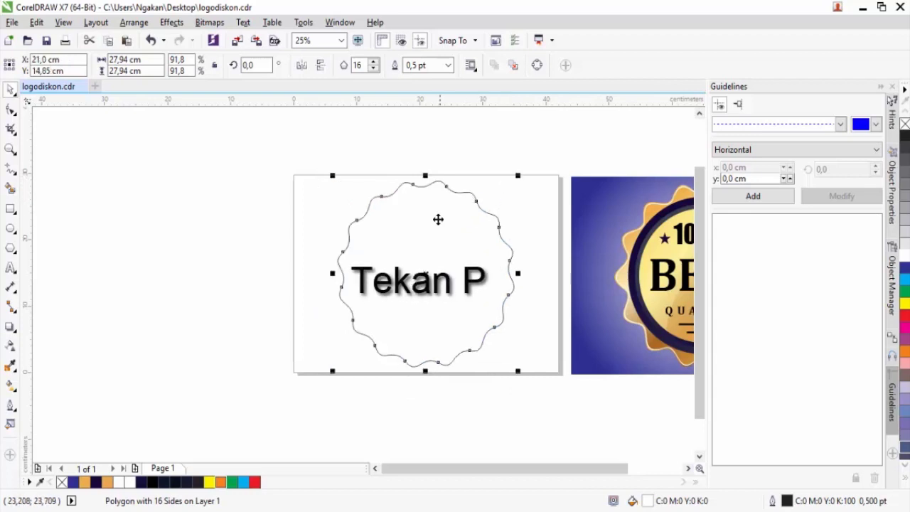
scroll(439, 218, up, 2)
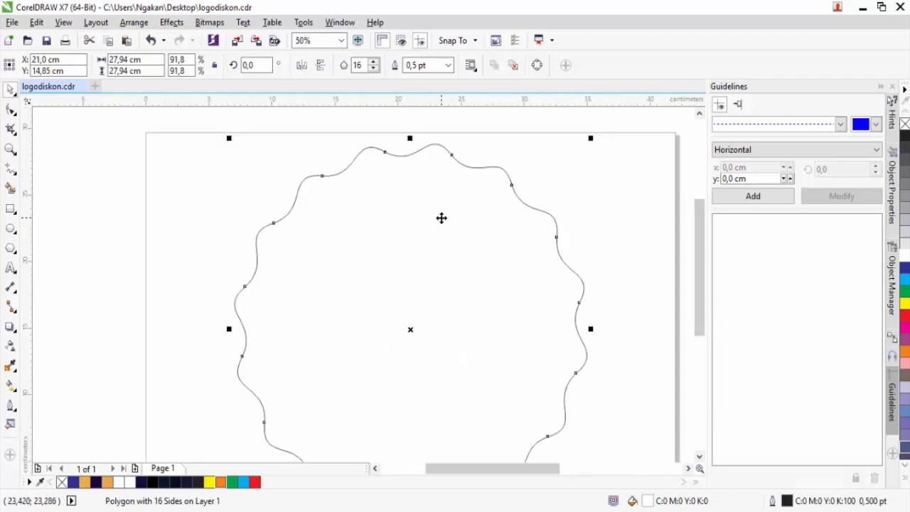
scroll(400, 203, down, 2)
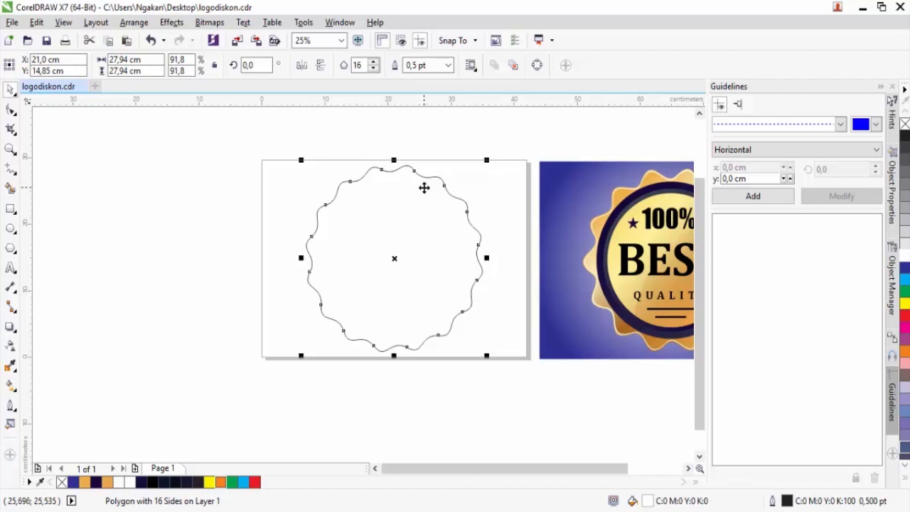
Fill the badge shape with a linear fountain fill from orange at the upper left to white at the lower right
click(11, 388)
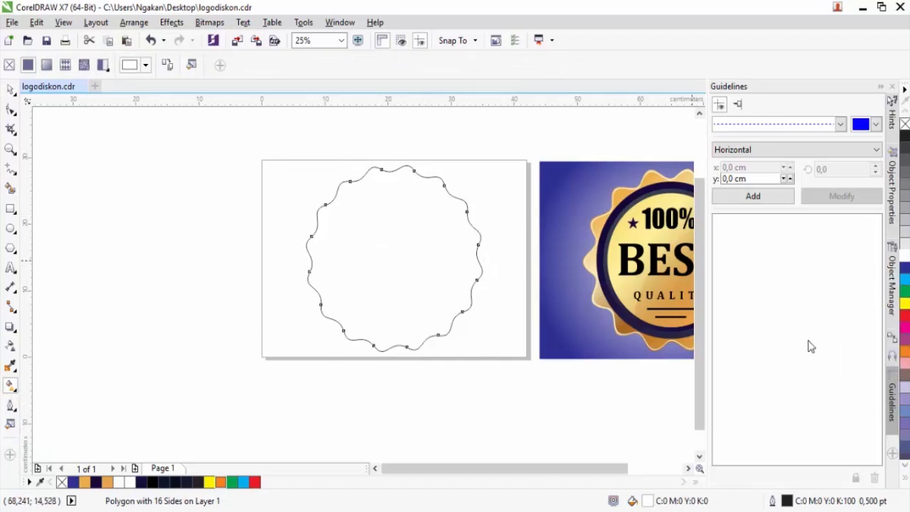
click(905, 352)
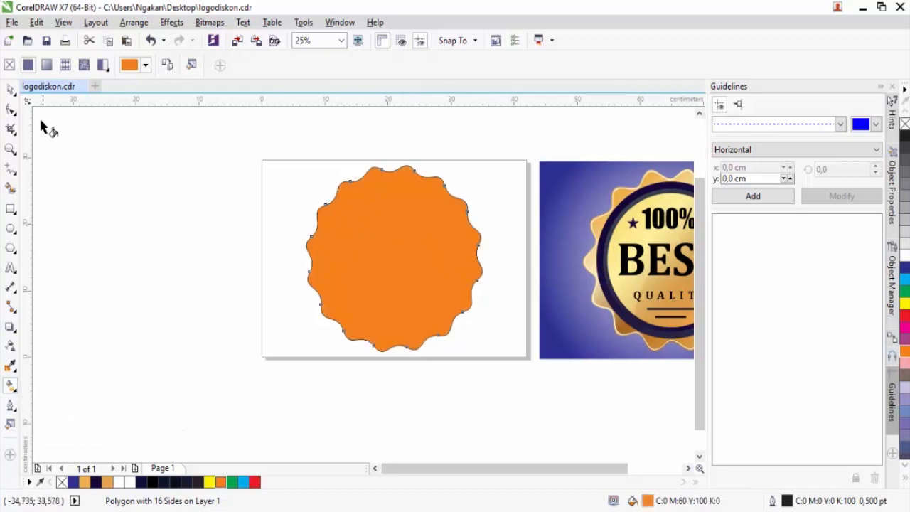
click(47, 65)
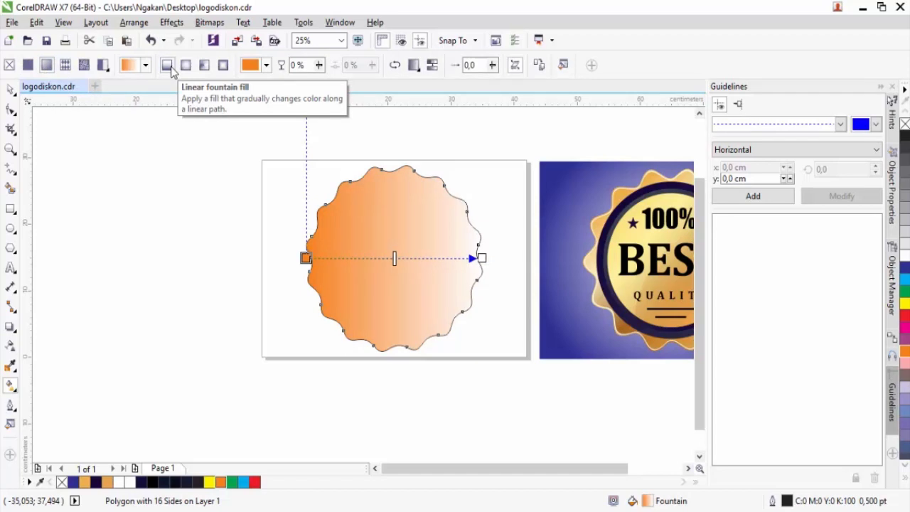
drag(305, 258, 327, 188)
drag(479, 253, 461, 329)
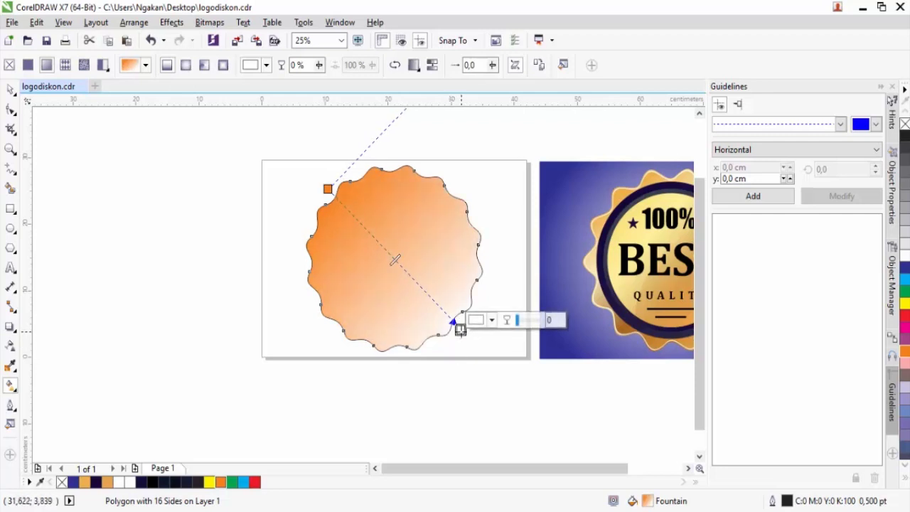
Change the lower-right end colour of the badge's fountain fill to green (C100 M0 Y100 K0)
click(491, 321)
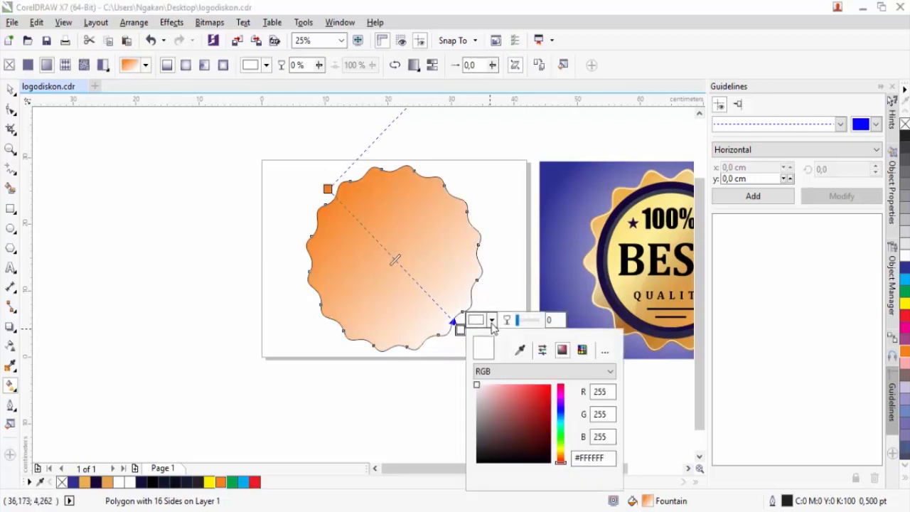
click(521, 351)
click(906, 291)
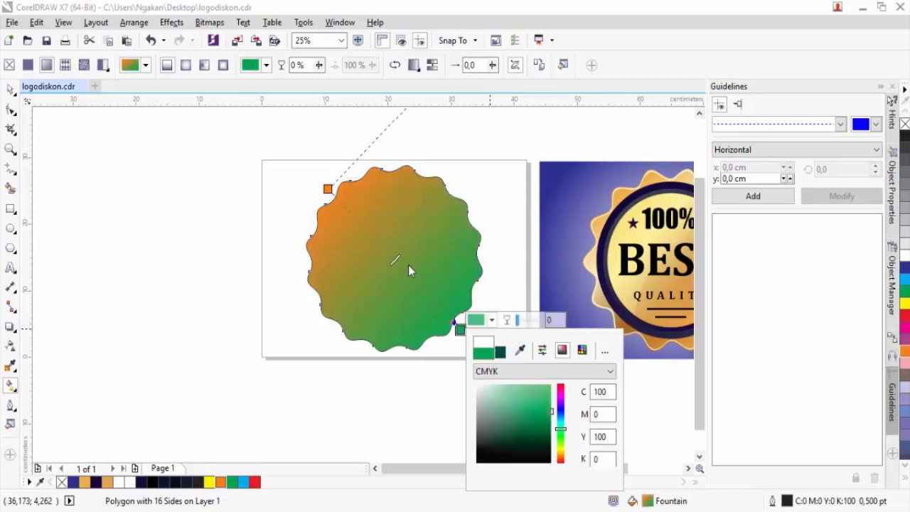
Add a colour node at about 44% of the badge's fountain fill and set it to pale olive #C0C497
click(386, 253)
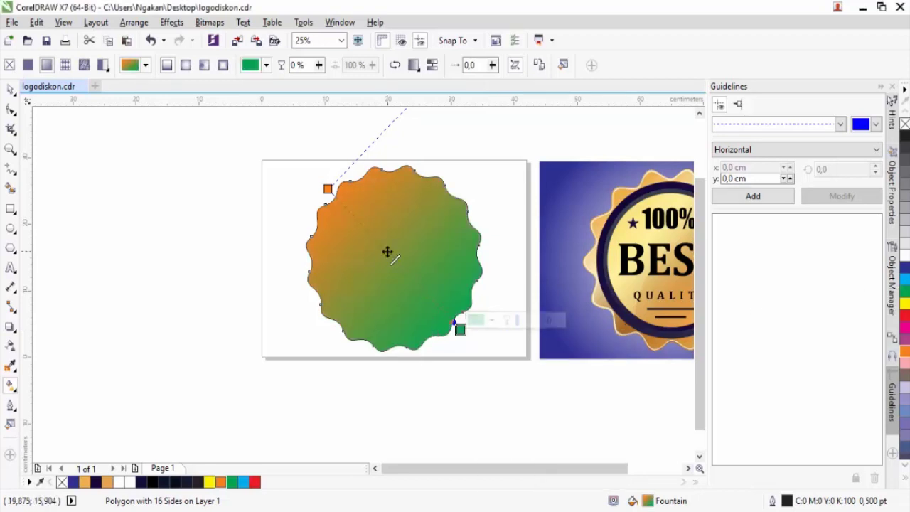
double_click(386, 252)
click(416, 241)
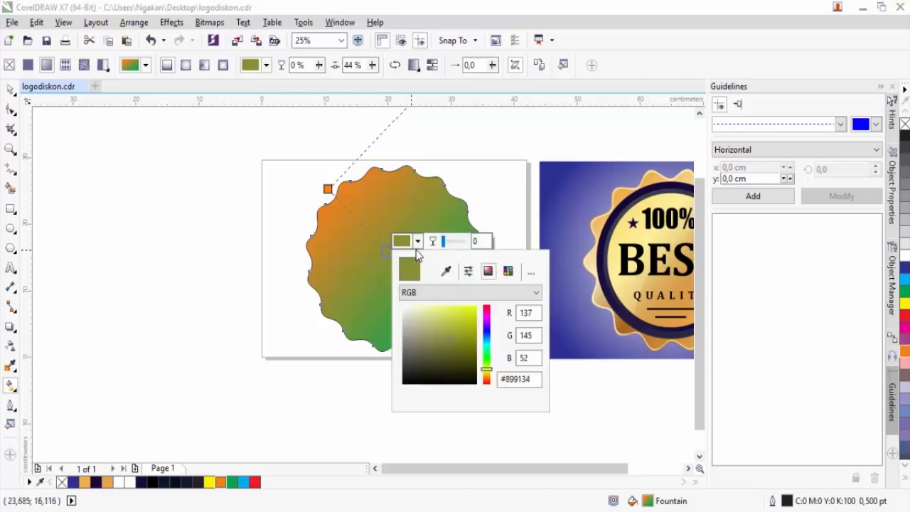
mouse_move(444, 337)
mouse_down()
mouse_move(410, 320)
mouse_move(420, 324)
mouse_up()
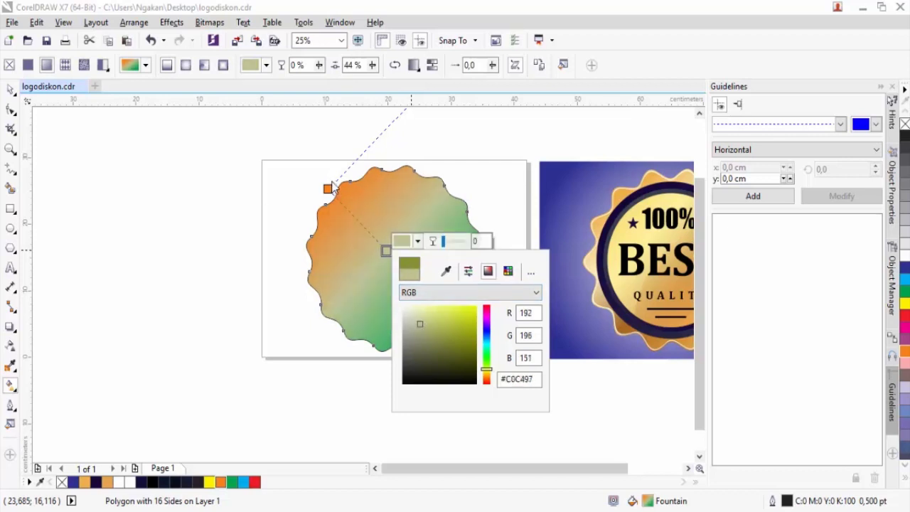
Skew the fountain fill's colour bands, move the middle colour node to 49% and extend both end nodes slightly outward
click(408, 134)
scroll(446, 175, down, 1)
drag(455, 111, 470, 130)
scroll(424, 159, up, 1)
click(406, 265)
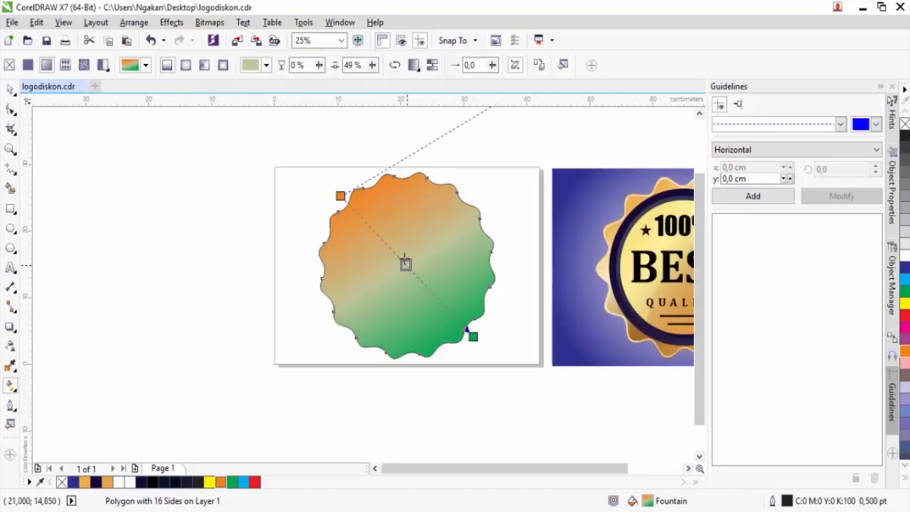
drag(472, 336, 475, 346)
drag(340, 196, 333, 183)
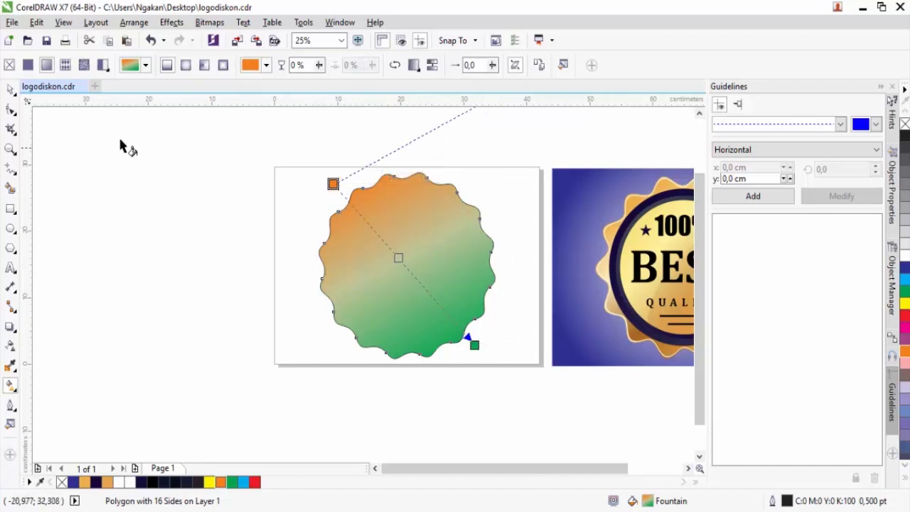
Make two concentric copies of the wavy badge shape, scaled from the centre to about 27.2 cm and 26.5 cm
click(10, 91)
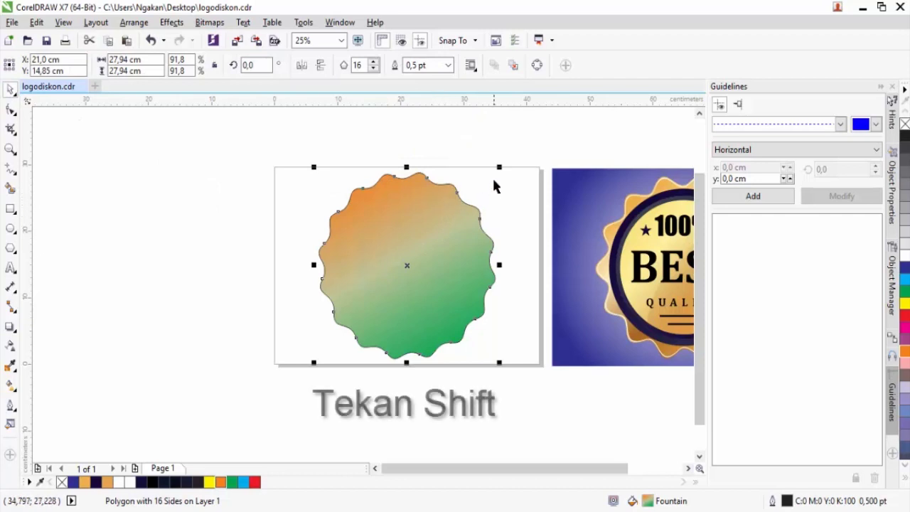
drag(498, 169, 495, 171)
scroll(467, 172, up, 1)
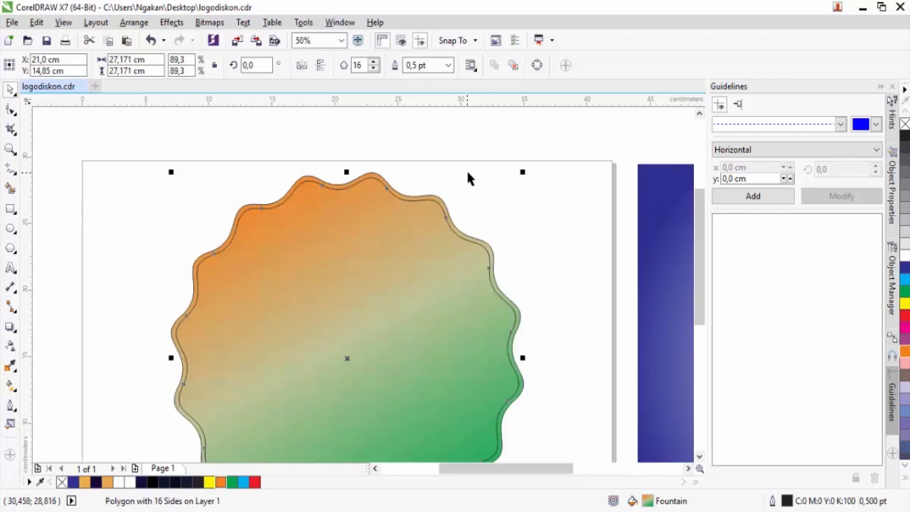
drag(522, 174, 519, 178)
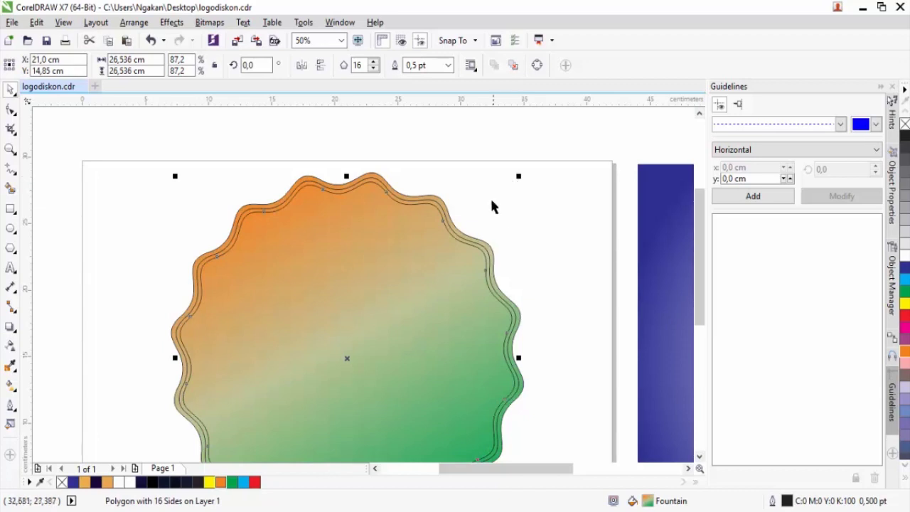
Fill the middle wavy copy, about 27.2 cm wide, with white to form a thin border line
click(538, 228)
scroll(438, 206, up, 4)
click(435, 206)
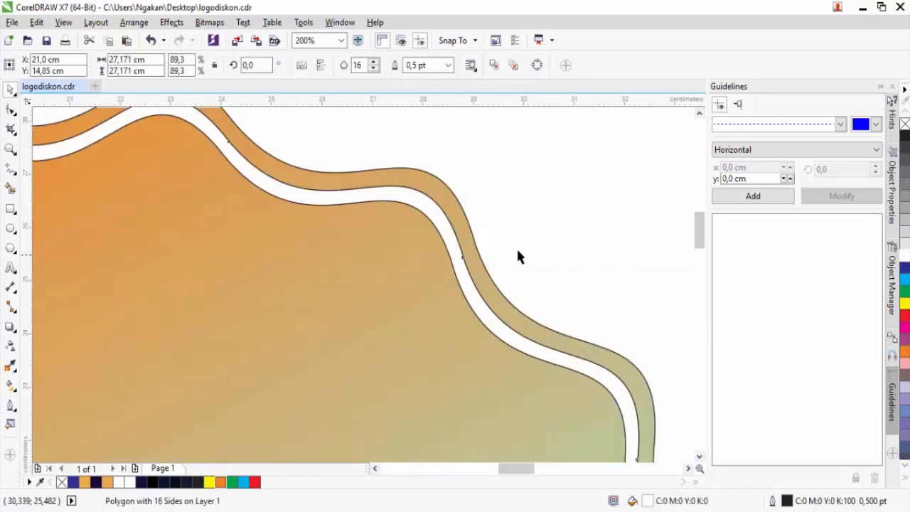
scroll(514, 235, down, 4)
scroll(514, 236, down, 2)
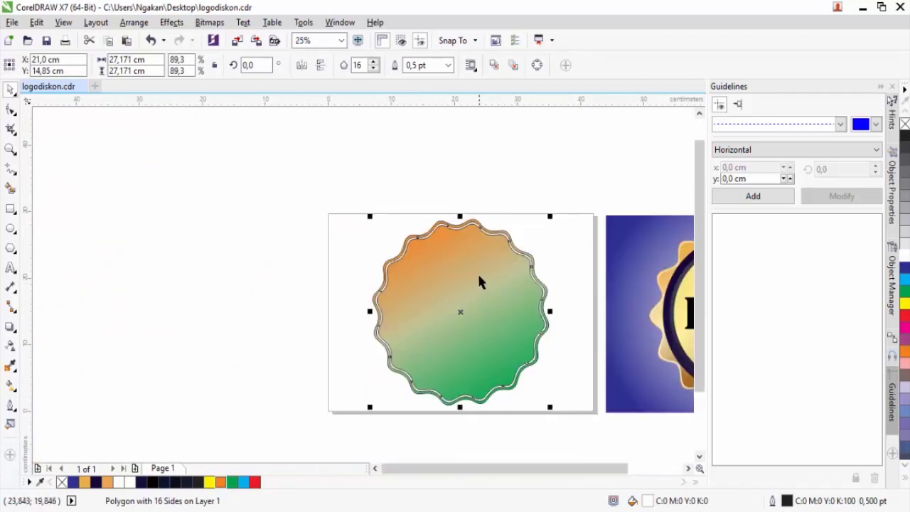
Remove the outlines from all three wavy badge shapes
drag(335, 185, 573, 426)
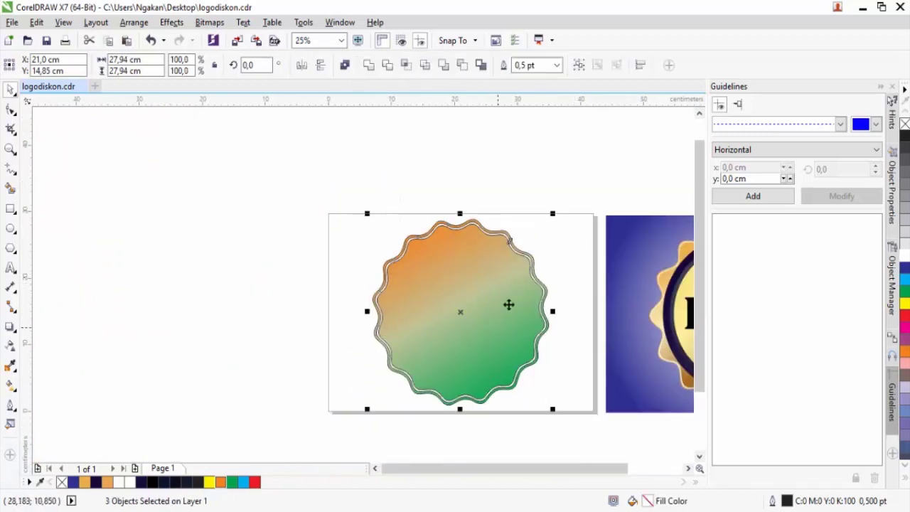
right_click(904, 125)
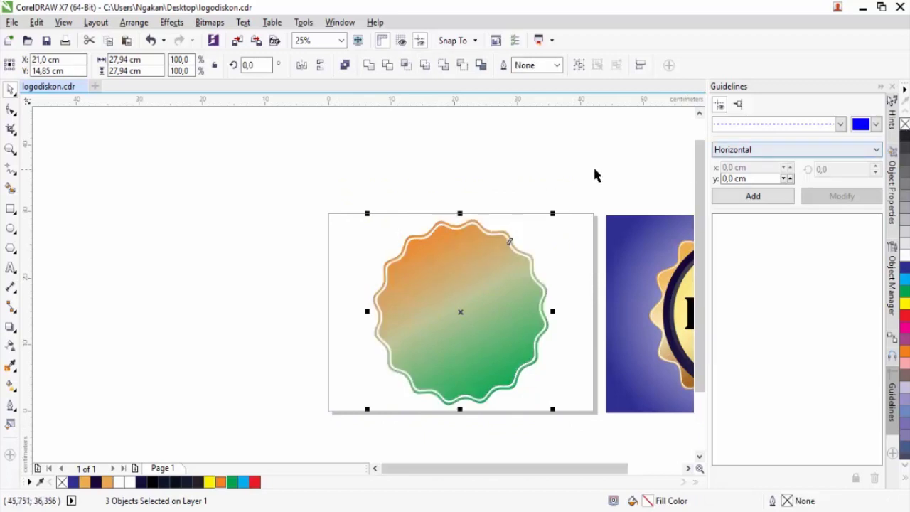
click(526, 167)
Examine the badge's white wavy border and compare it with the reference badge beside the page
scroll(480, 230, up, 4)
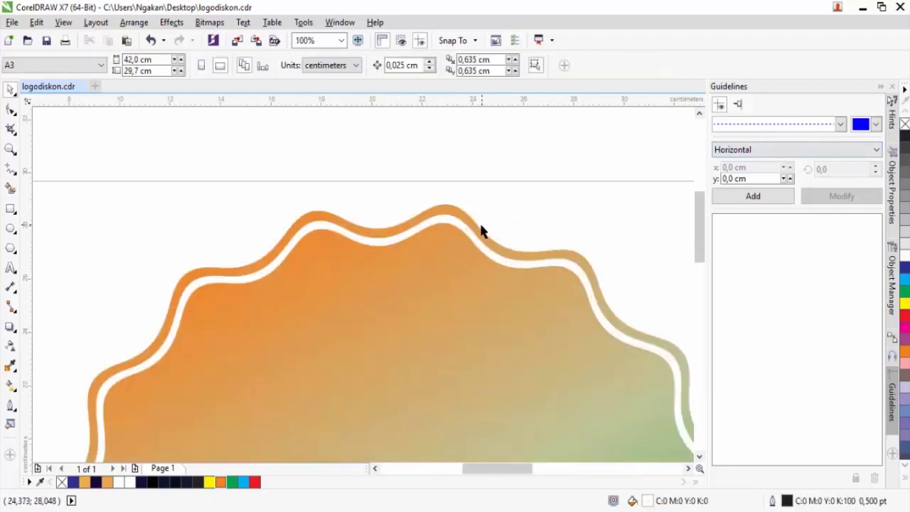
scroll(444, 222, down, 4)
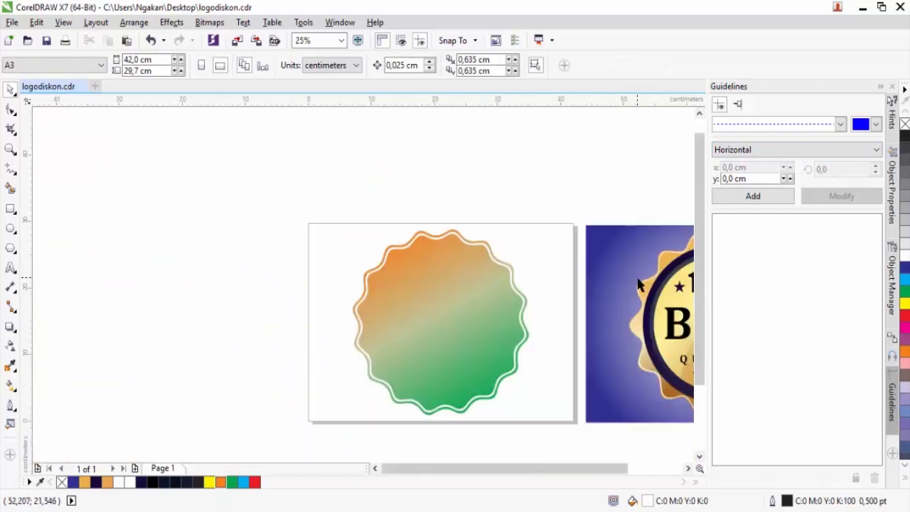
scroll(638, 285, up, 3)
scroll(578, 328, down, 3)
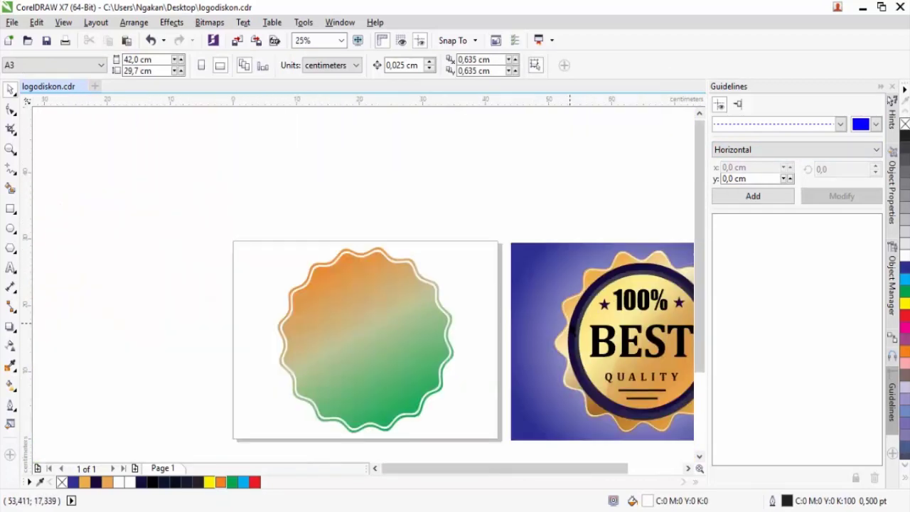
scroll(349, 264, up, 2)
scroll(392, 221, down, 2)
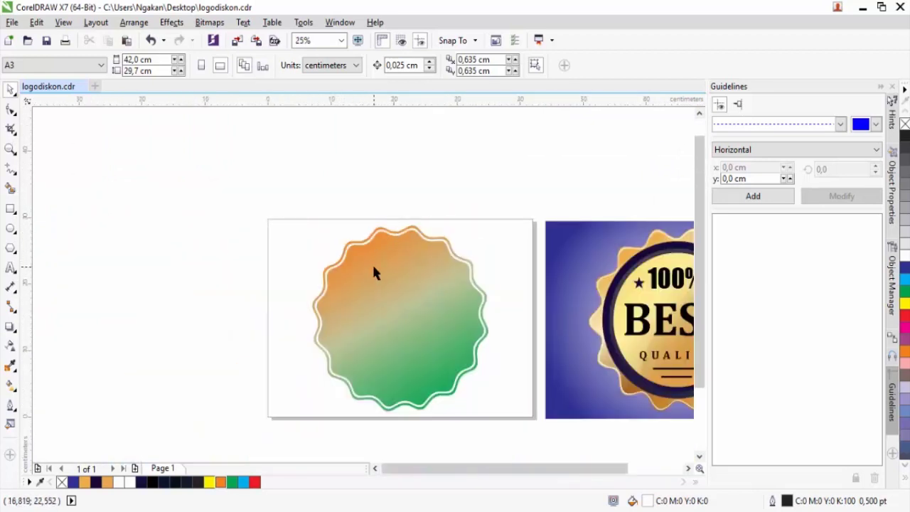
scroll(374, 274, down, 1)
scroll(377, 295, up, 1)
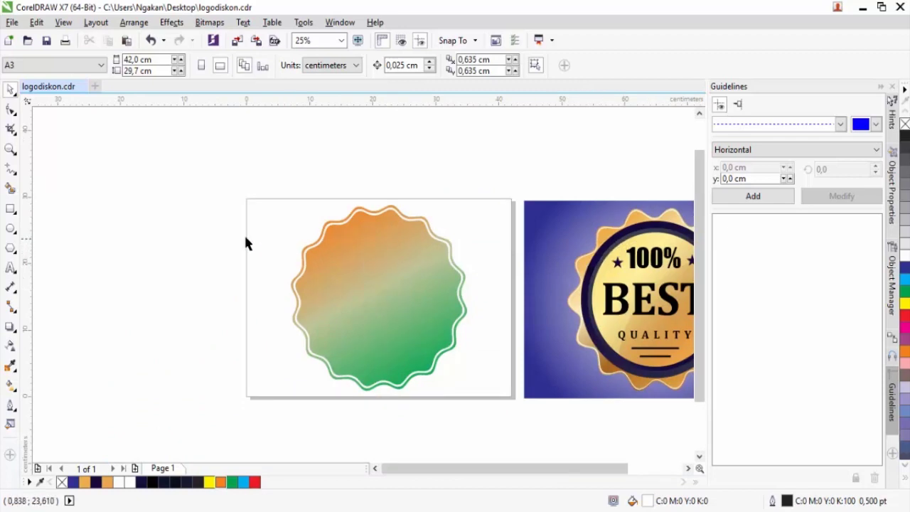
Draw a circle about 23.9 cm in diameter and centre it on the page over the badge
click(11, 229)
drag(95, 185, 188, 348)
click(11, 91)
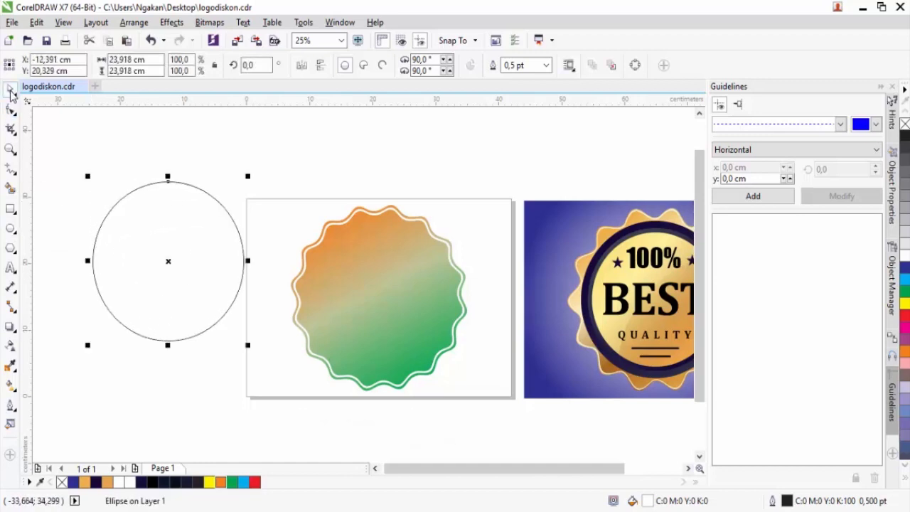
key(p)
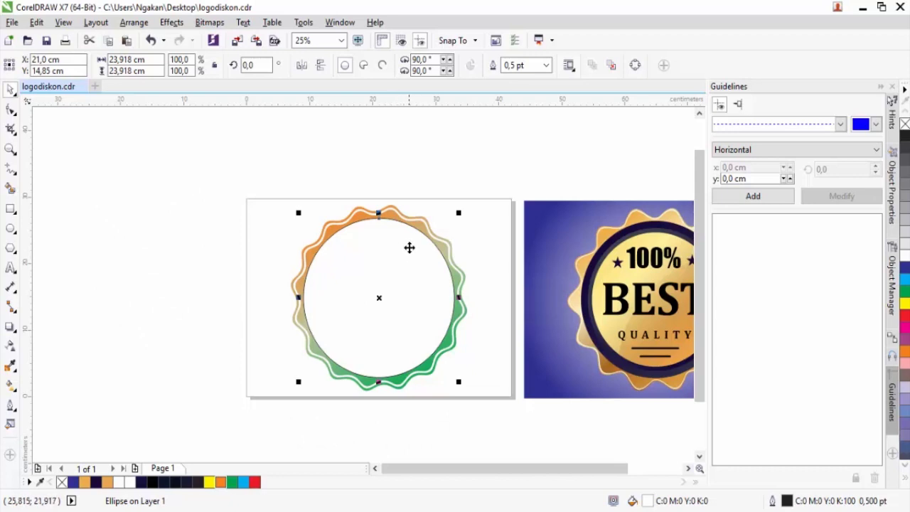
Enlarge the circle from its centre to about 24.6 cm and remove its outline
scroll(430, 219, up, 2)
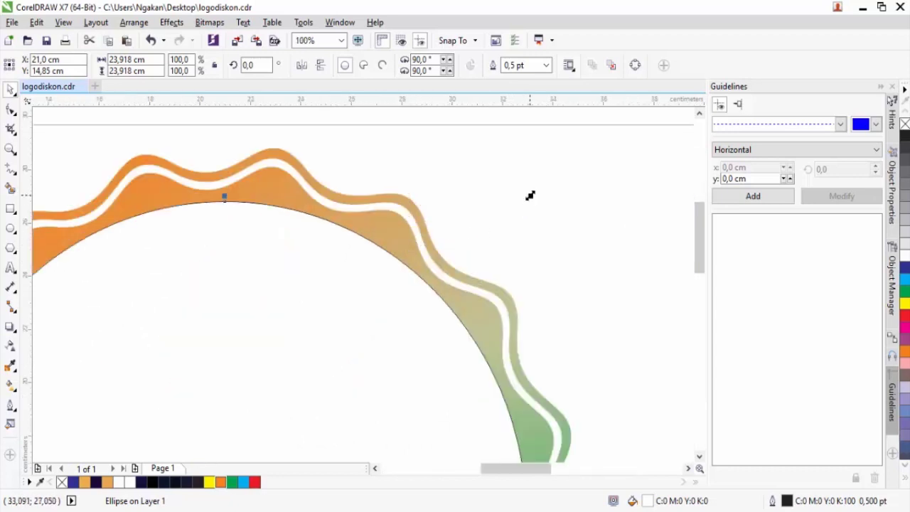
drag(532, 194, 540, 187)
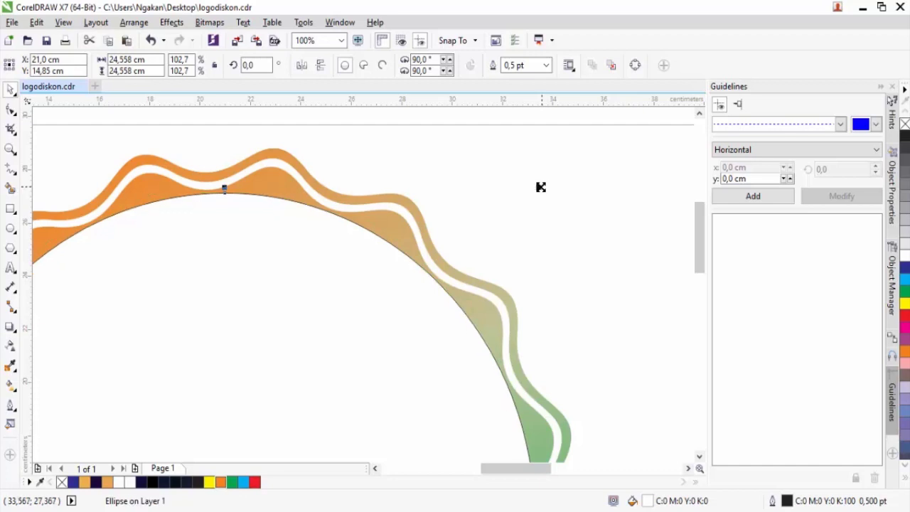
scroll(419, 221, down, 1)
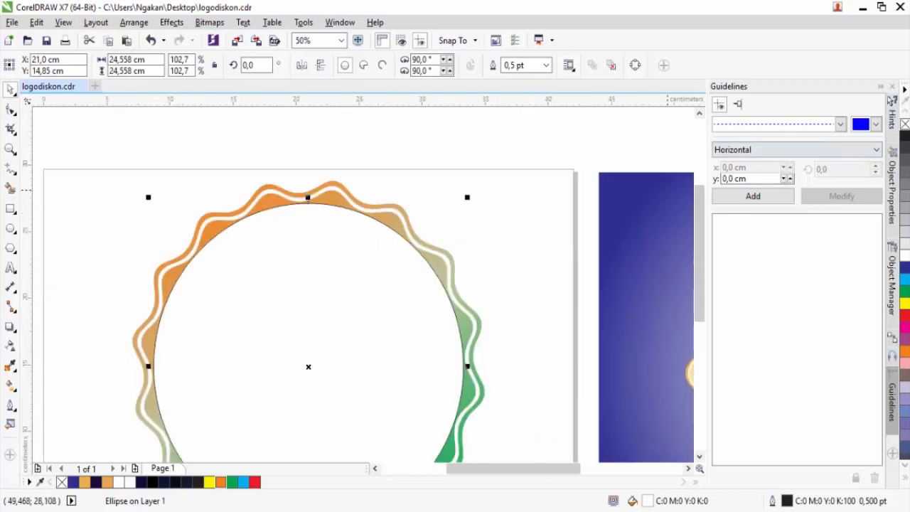
right_click(904, 124)
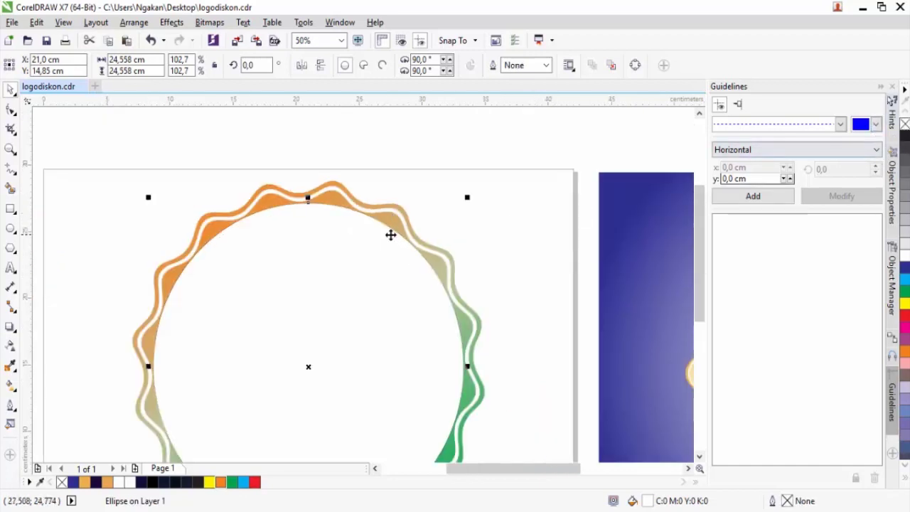
scroll(390, 234, down, 1)
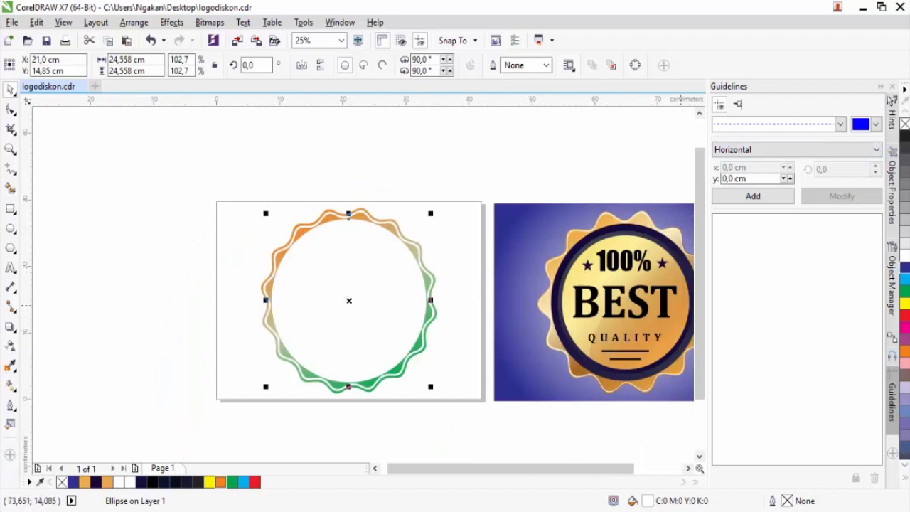
Fill the circle with dark navy blue, C100 M95 Y14 K42
click(905, 268)
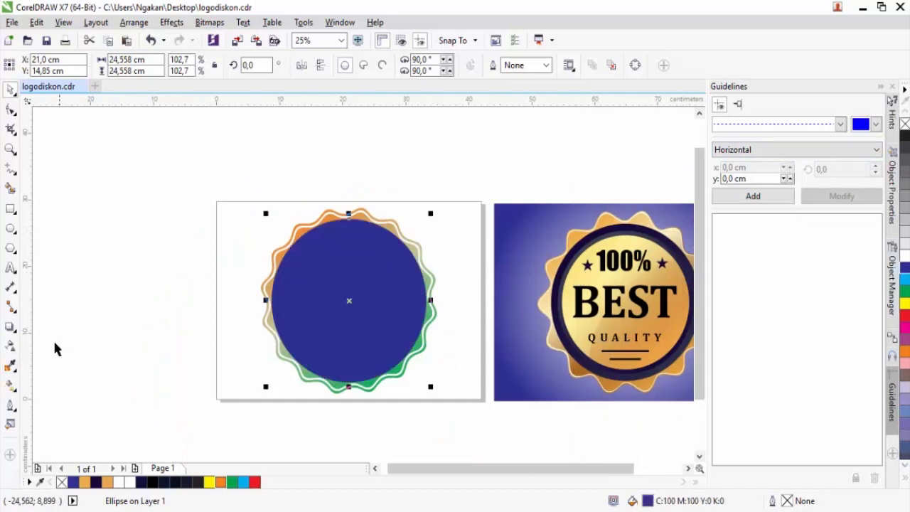
click(12, 386)
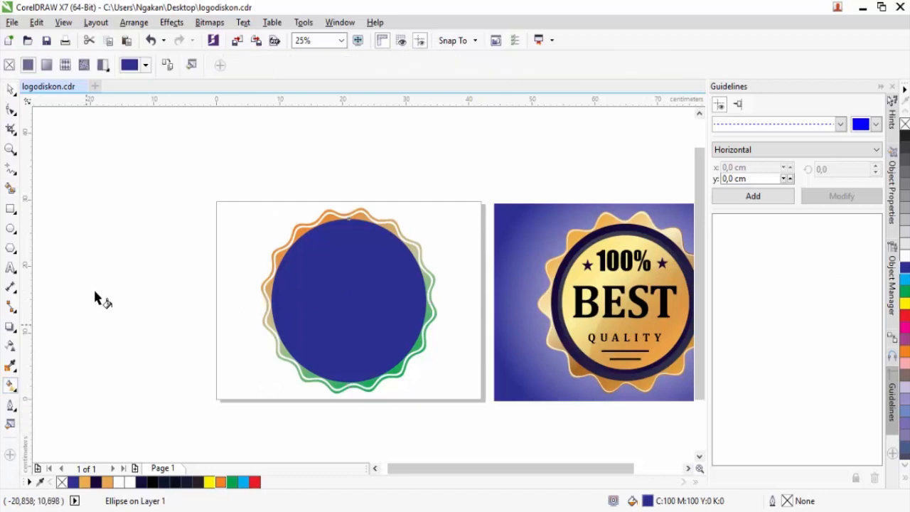
click(146, 65)
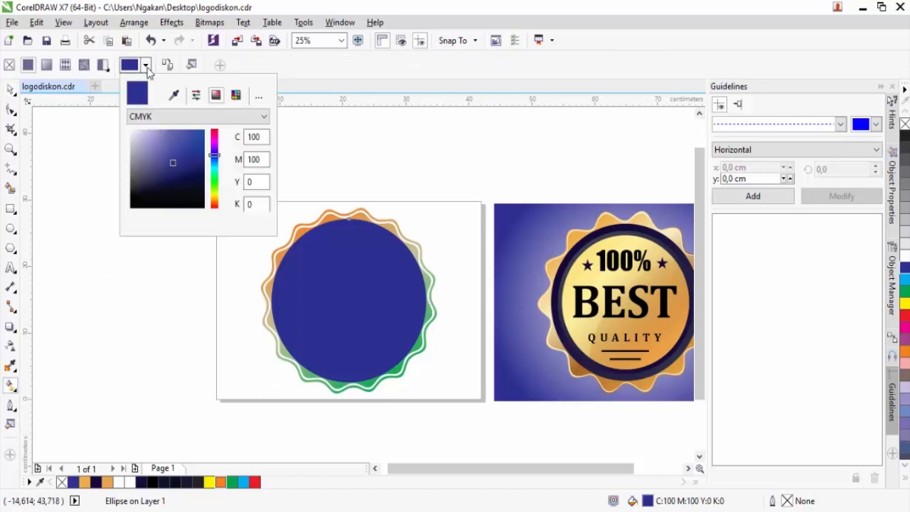
drag(174, 164, 183, 170)
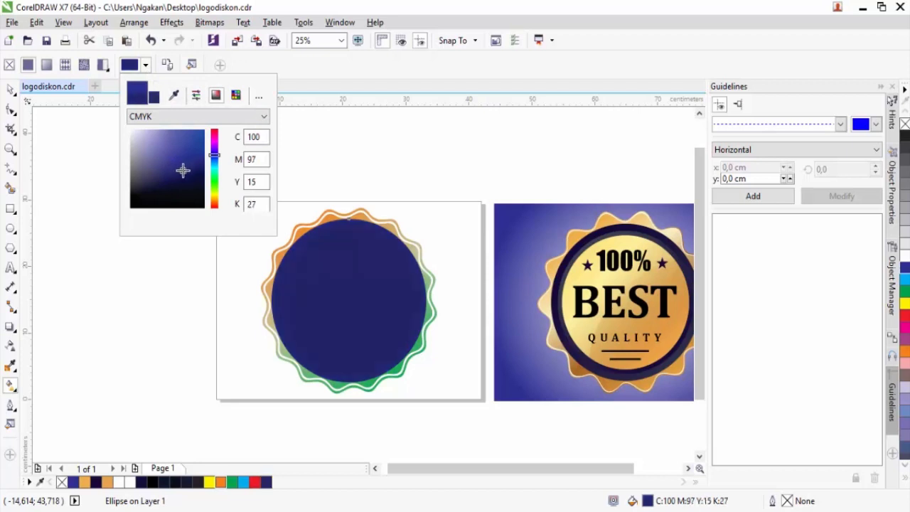
drag(184, 172, 184, 175)
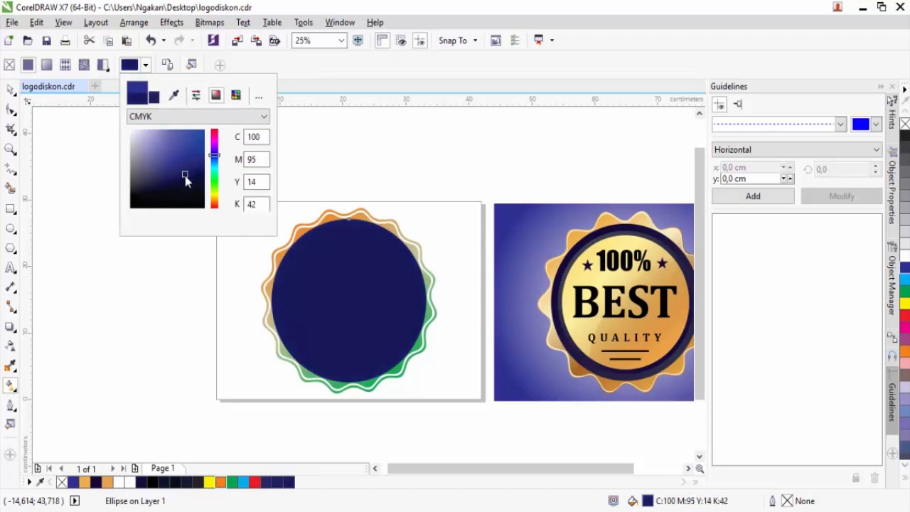
click(11, 92)
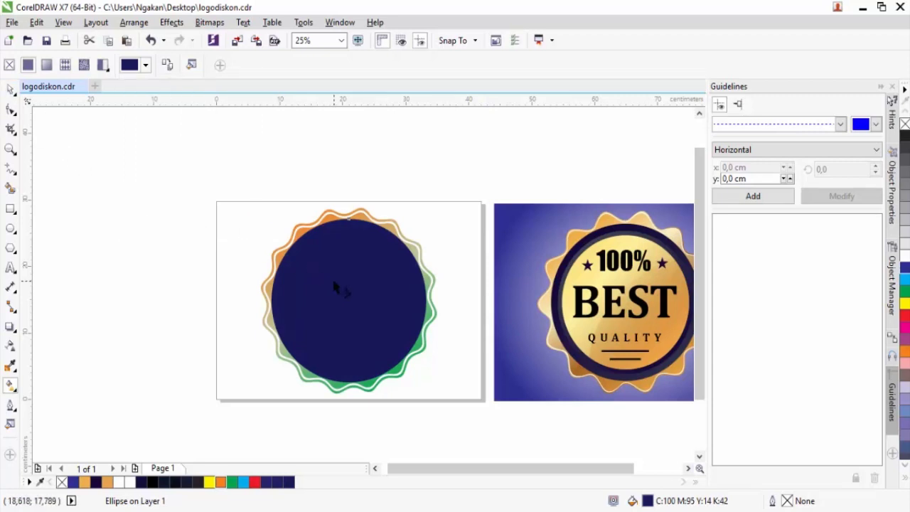
Make a concentric copy of the navy circle scaled to about 22.8 cm and fill it with 80% black grey
click(11, 88)
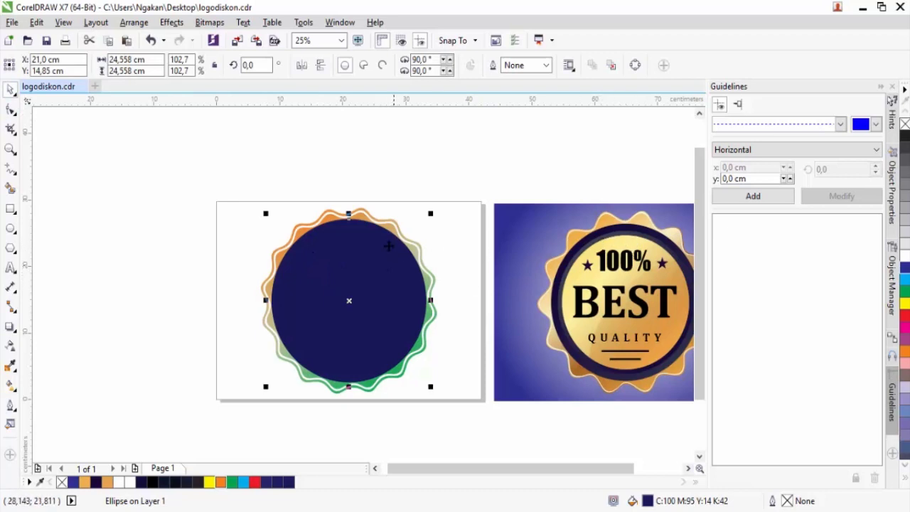
scroll(396, 248, up, 1)
drag(469, 186, 457, 202)
scroll(363, 232, down, 2)
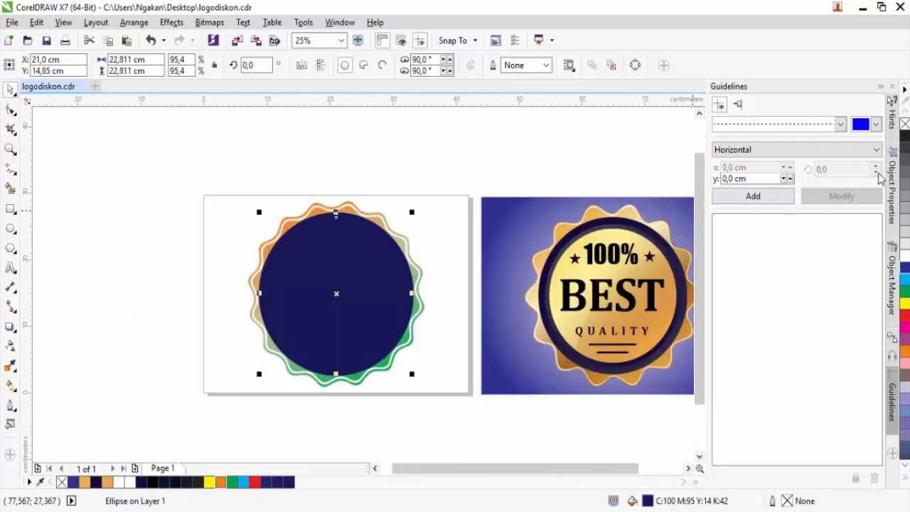
click(902, 166)
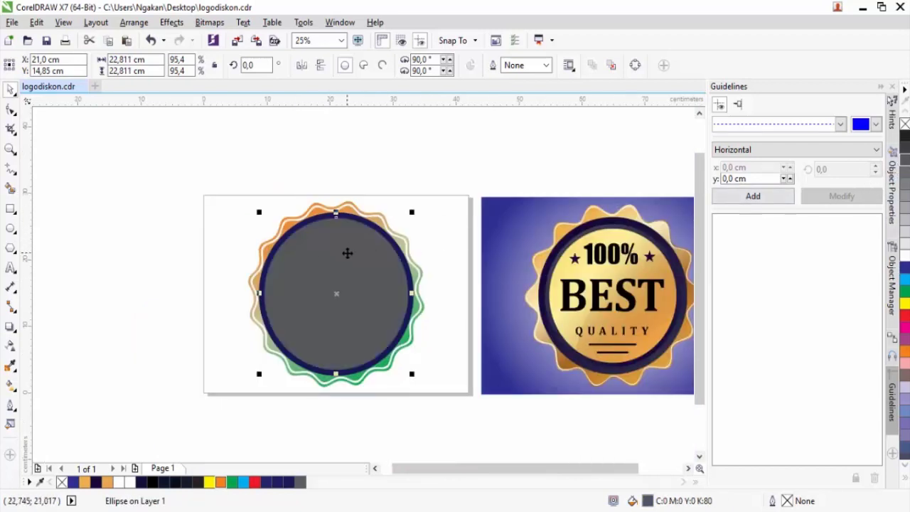
Make a concentric copy of the grey circle scaled to about 21.5 cm and fill it with orange, M60 Y100
scroll(333, 248, up, 2)
drag(489, 184, 483, 190)
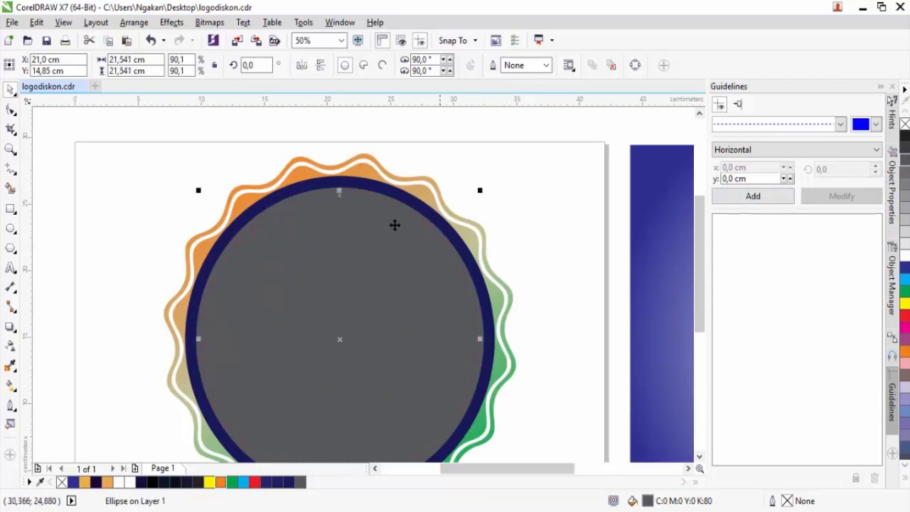
scroll(384, 232, down, 2)
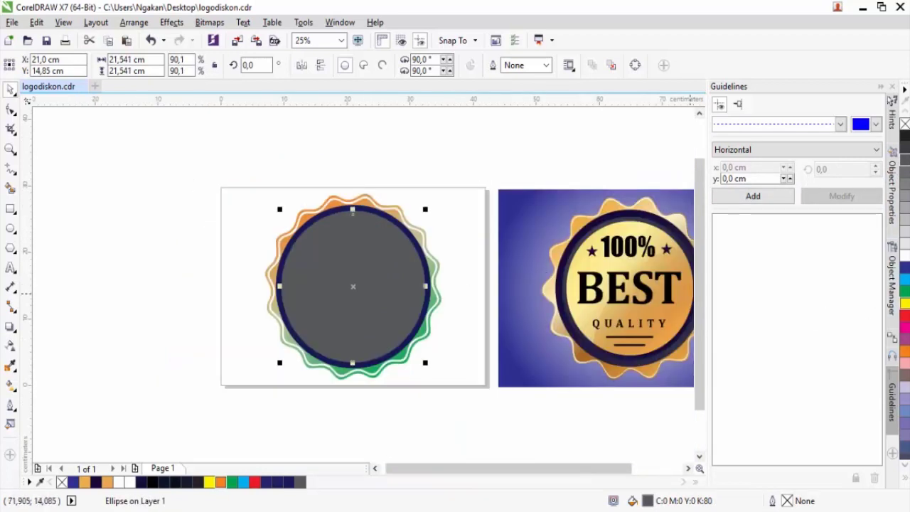
click(904, 351)
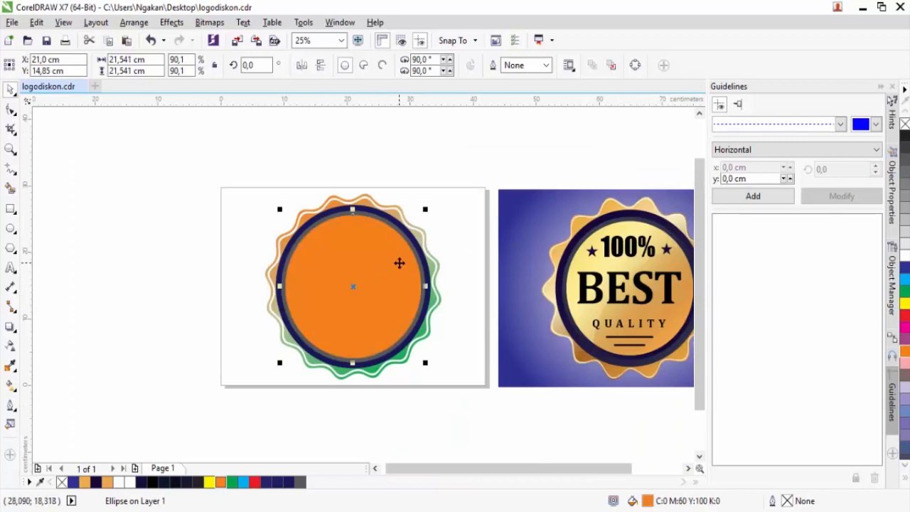
Apply a linear fountain fill to the orange circle, running diagonally from orange at the upper left to white at the lower right
scroll(644, 324, up, 2)
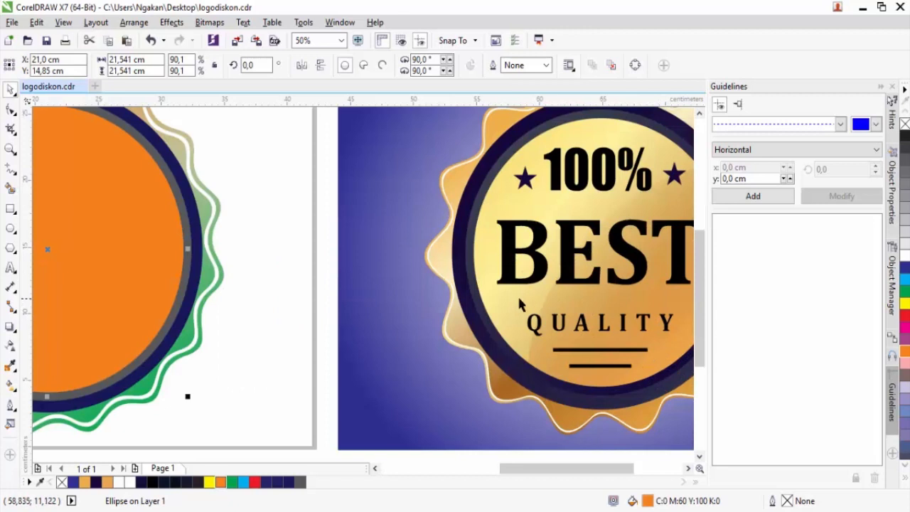
scroll(517, 301, down, 2)
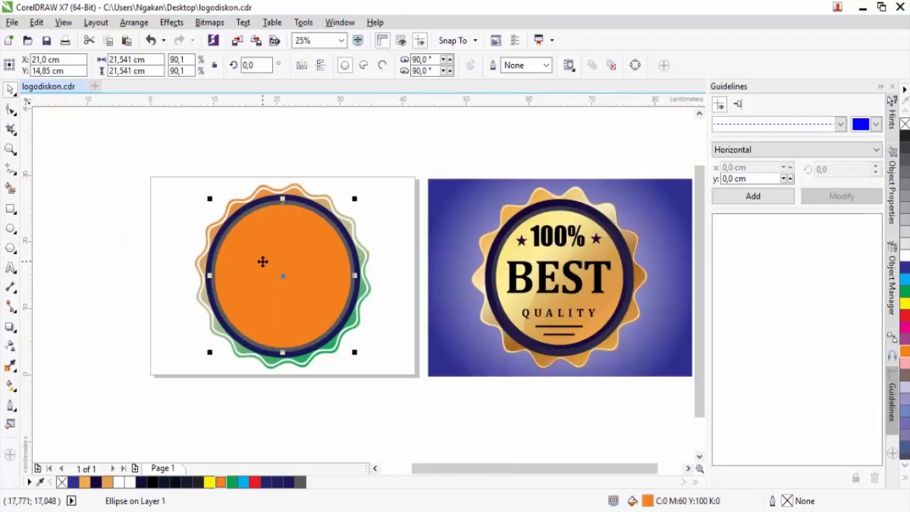
click(10, 387)
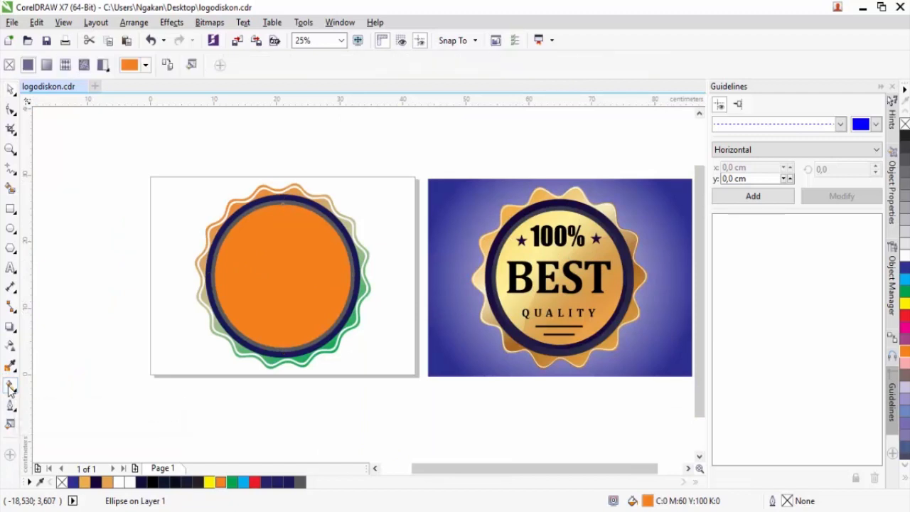
click(47, 66)
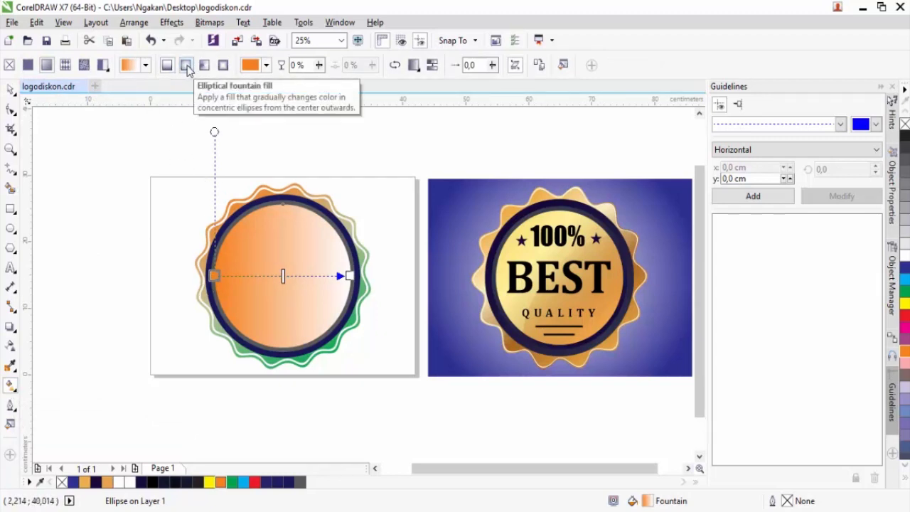
drag(214, 276, 206, 236)
drag(349, 274, 376, 335)
drag(291, 288, 276, 278)
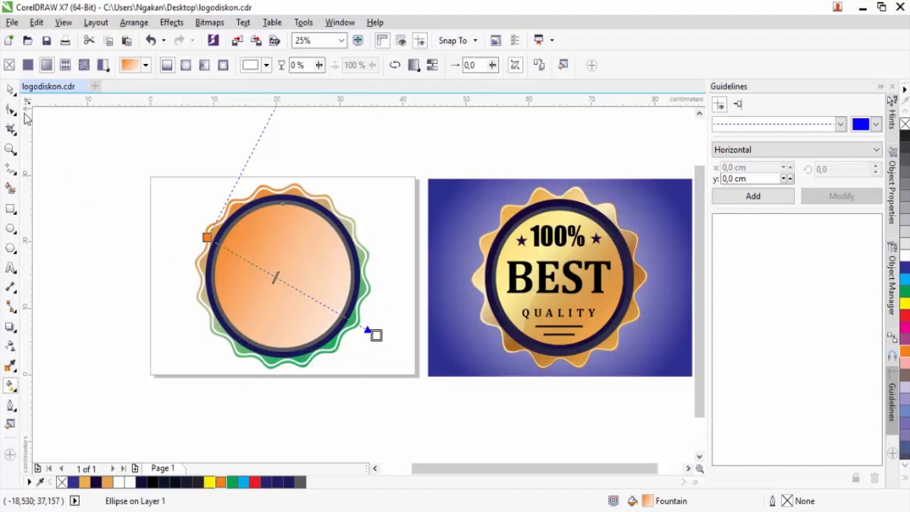
click(10, 90)
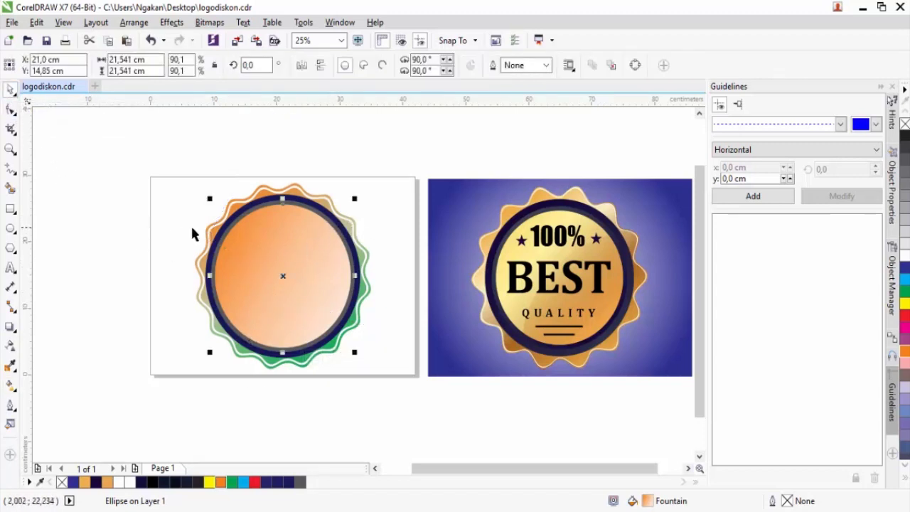
Duplicate the gradient circle and reshape the copy into a larger tilted ellipse overlapping the lower-right part of the badge
drag(265, 264, 349, 279)
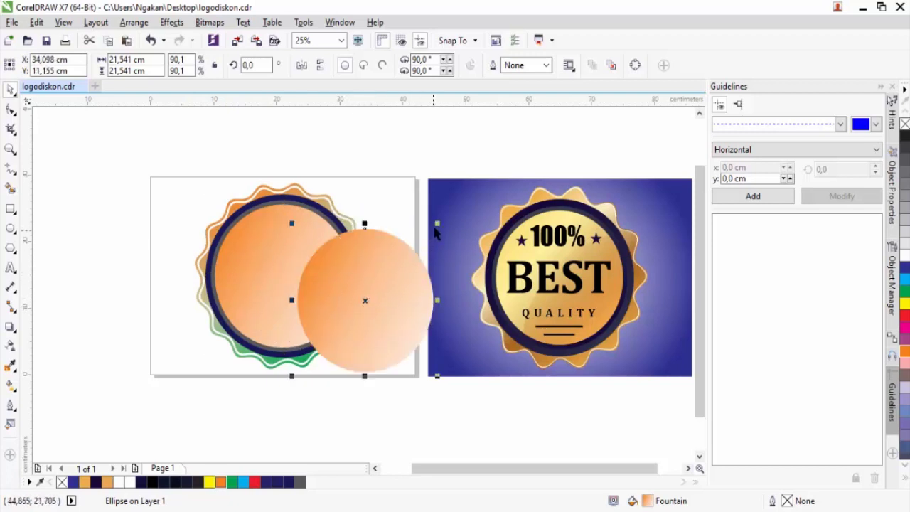
drag(437, 223, 450, 217)
drag(460, 209, 460, 209)
drag(394, 280, 356, 295)
drag(410, 311, 368, 311)
click(311, 312)
drag(369, 228, 412, 280)
click(331, 284)
drag(376, 235, 395, 221)
drag(298, 272, 311, 293)
Intersect the tilted ellipse with the gradient circle and delete the leftover ellipse
shift+click(238, 250)
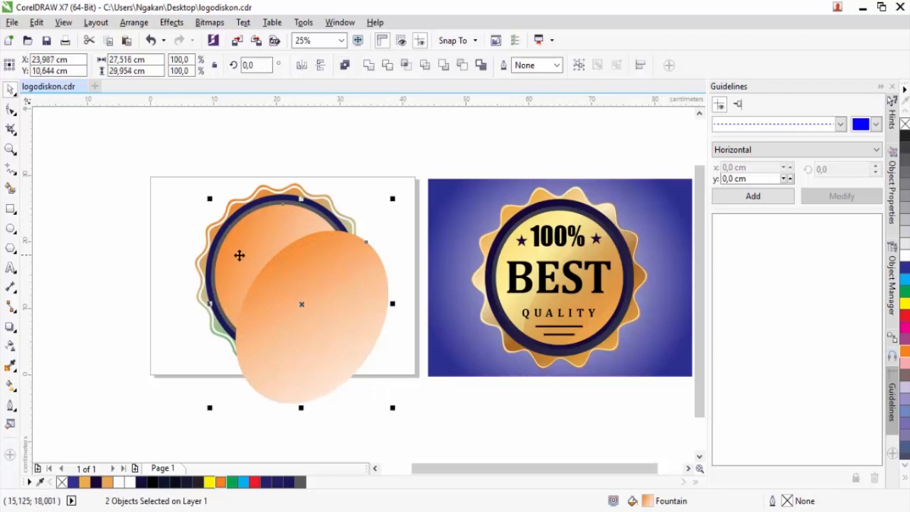
click(405, 65)
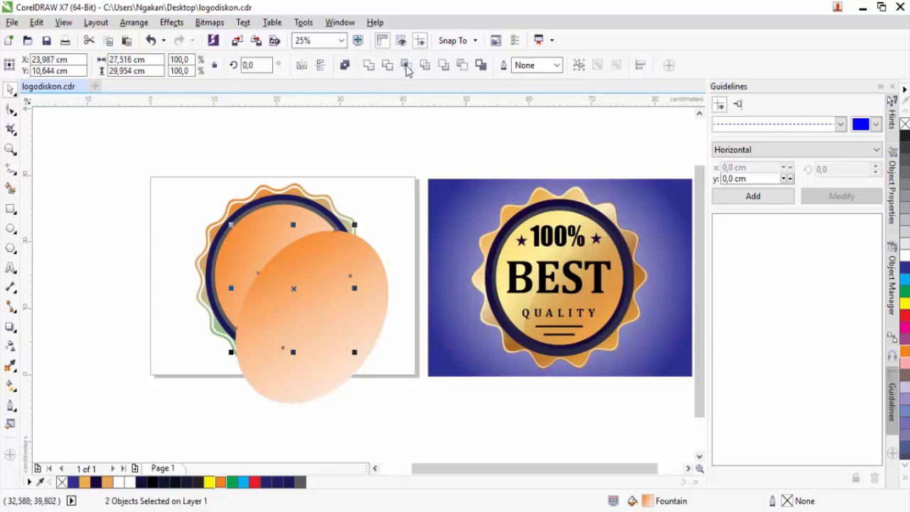
click(373, 315)
key(Delete)
Redirect the intersected shape's fountain fill from orange below the circle's lower edge to white above the badge, creating a glossy highlight
click(312, 299)
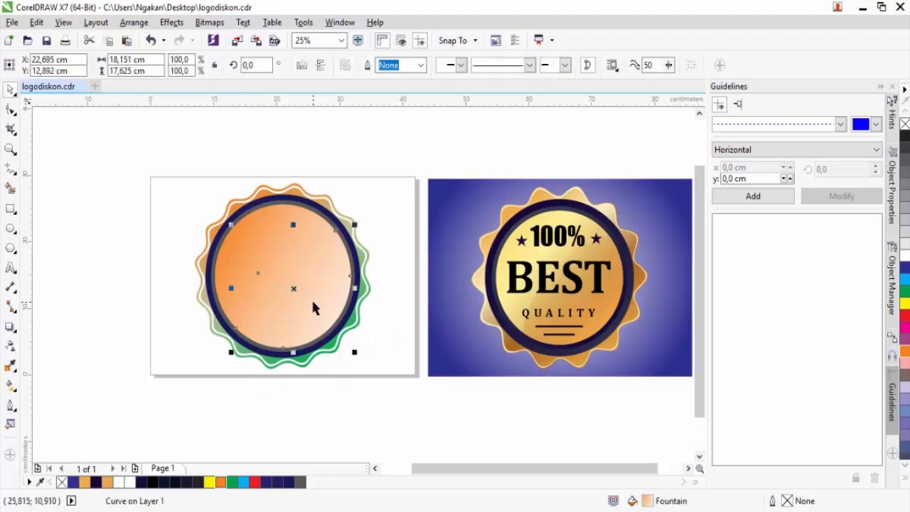
click(10, 384)
drag(260, 271, 207, 251)
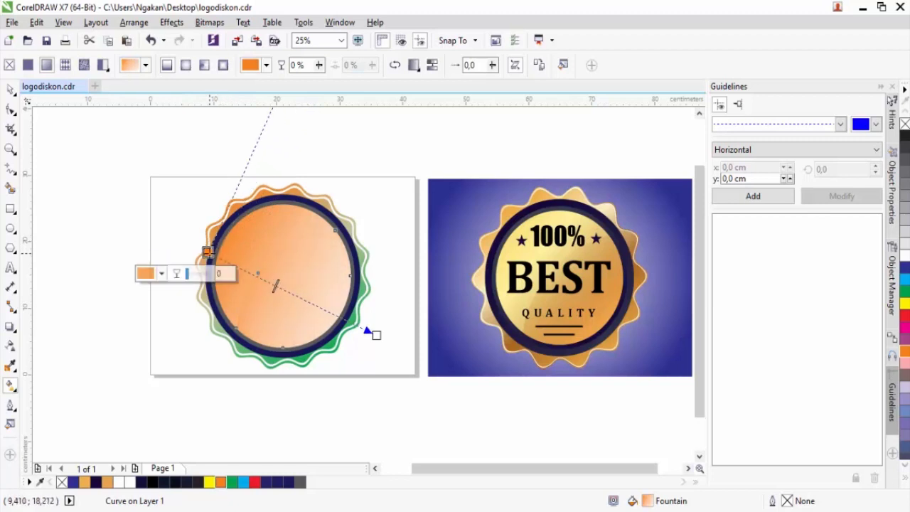
drag(373, 332, 354, 325)
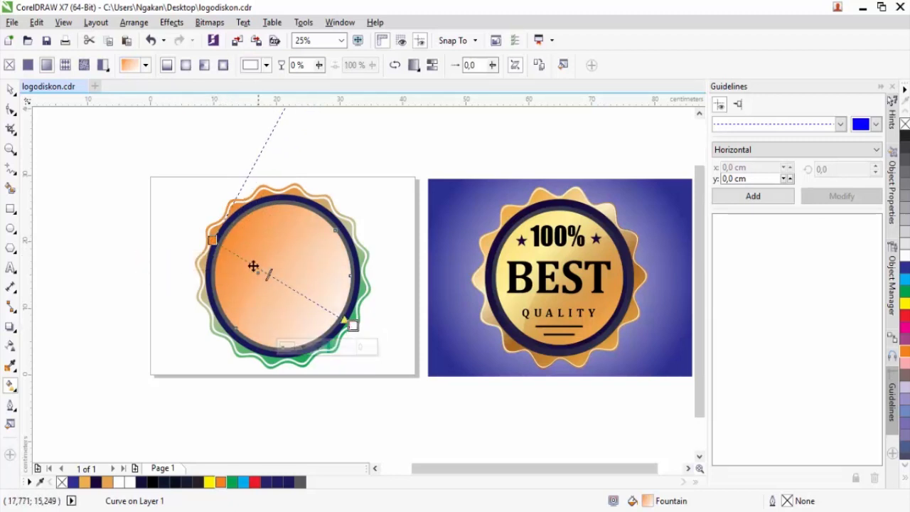
drag(212, 240, 338, 363)
drag(352, 325, 267, 115)
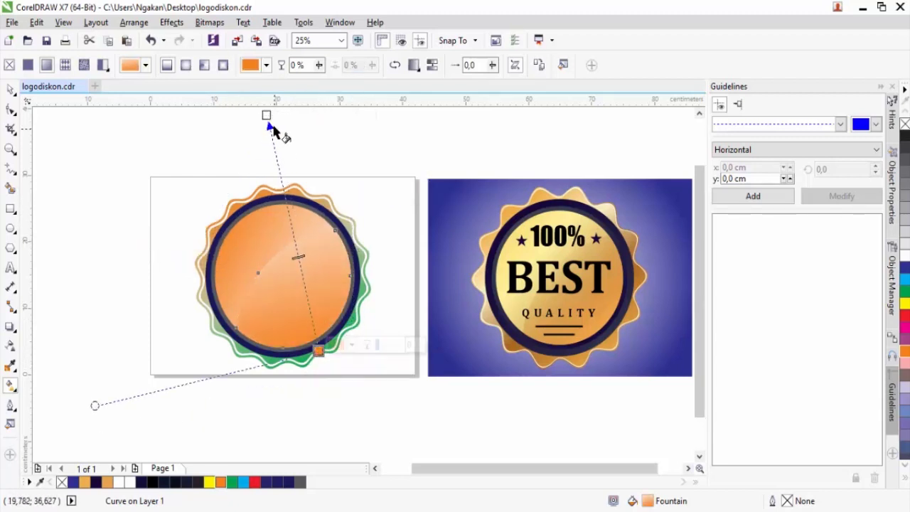
click(11, 89)
key(Escape)
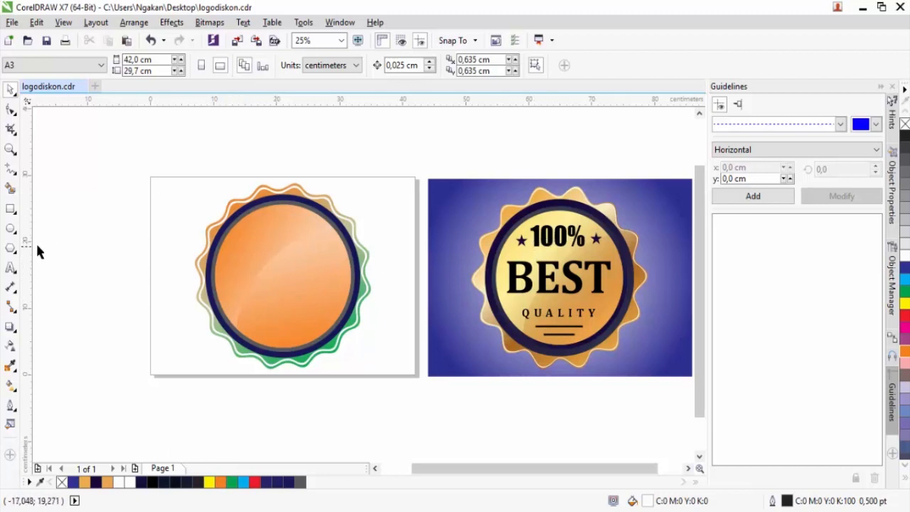
Add the text "100%" in the upper part of the inner circle, enlarge it to about 102 pt and centre it horizontally
click(11, 268)
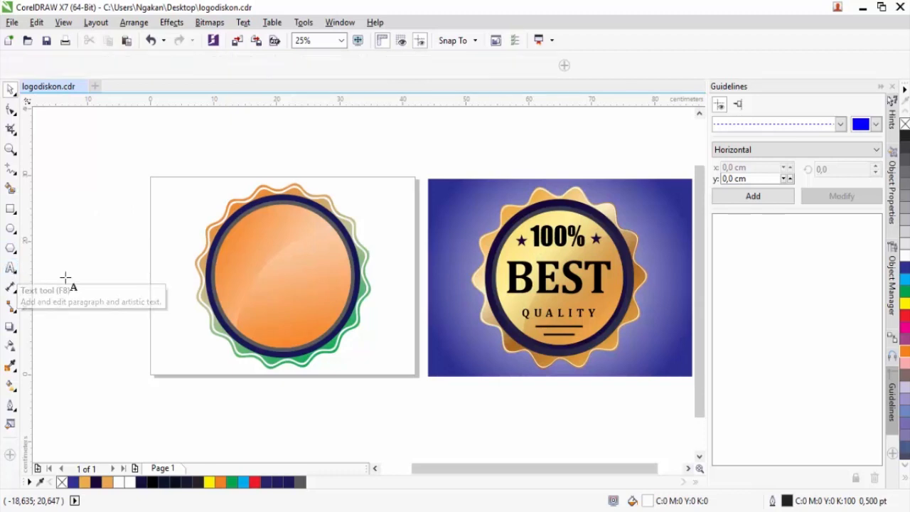
click(257, 241)
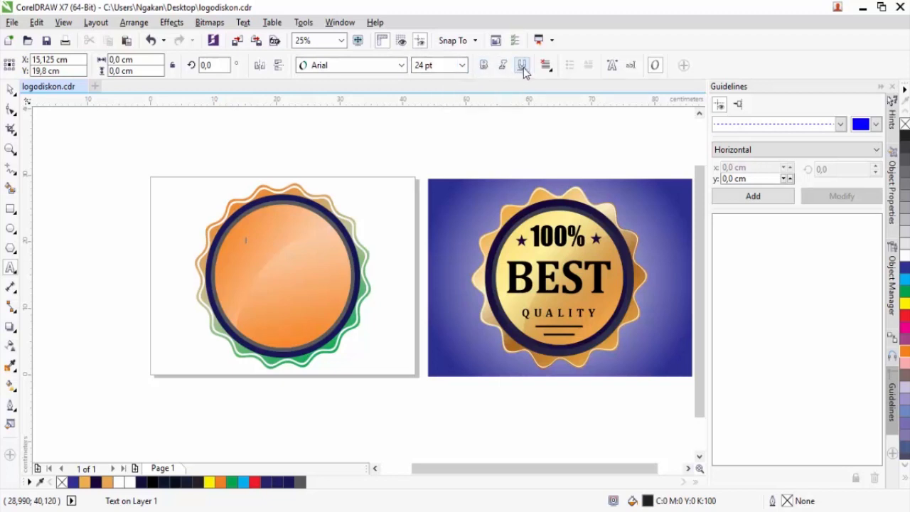
click(247, 238)
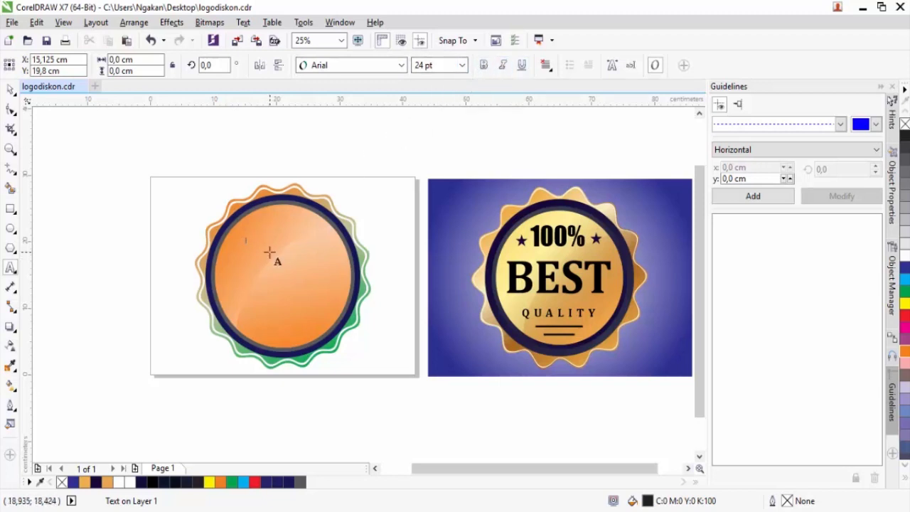
text(100)
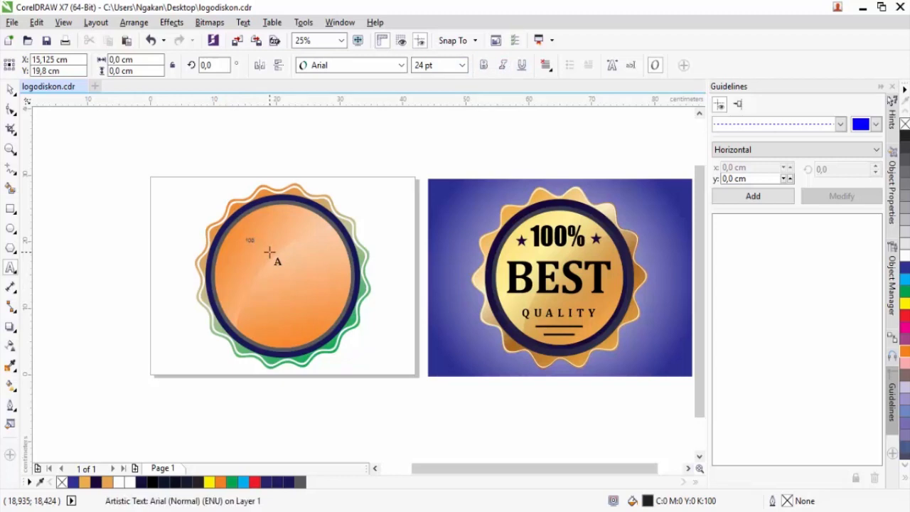
key(Escape)
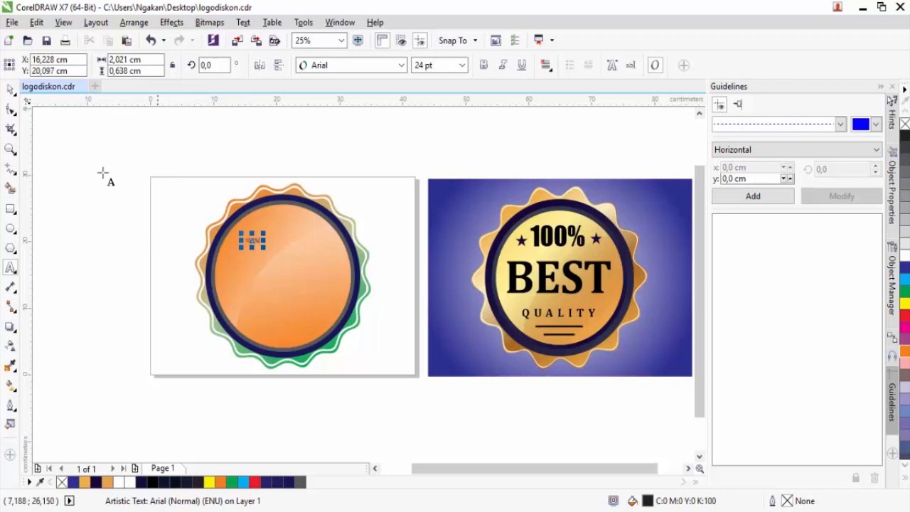
key(space)
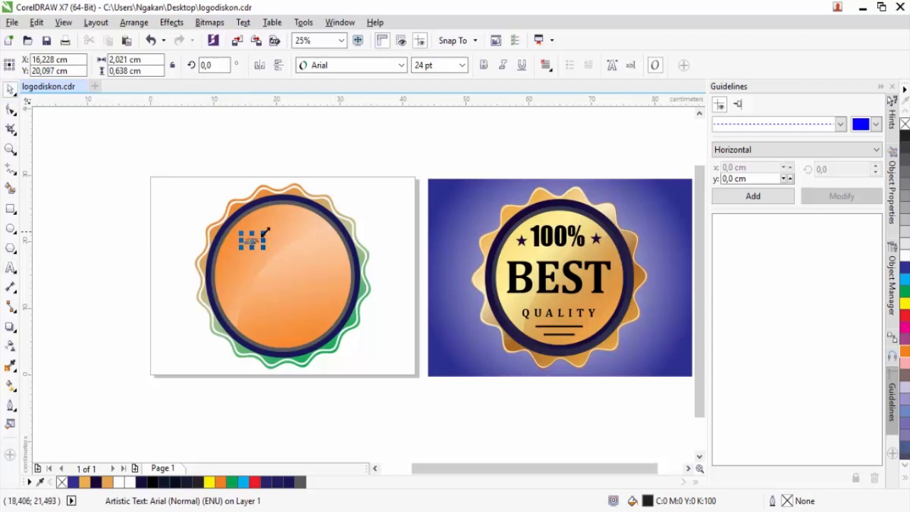
mouse_move(265, 231)
mouse_down()
mouse_move(272, 210)
mouse_move(287, 218)
mouse_move(284, 275)
mouse_move(282, 232)
mouse_up()
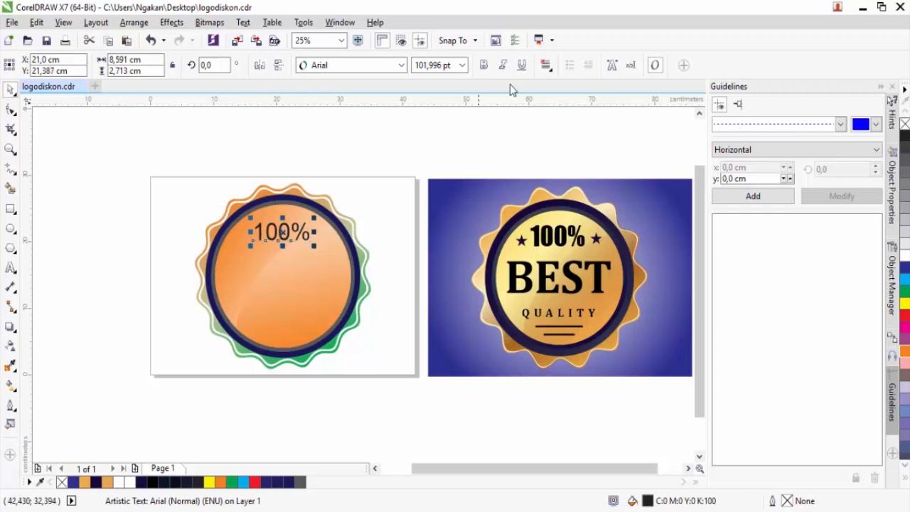
Set the "100%" text in Franklin Gothic Heavy and fill it with C100 M100 Y100 K100 black
click(485, 67)
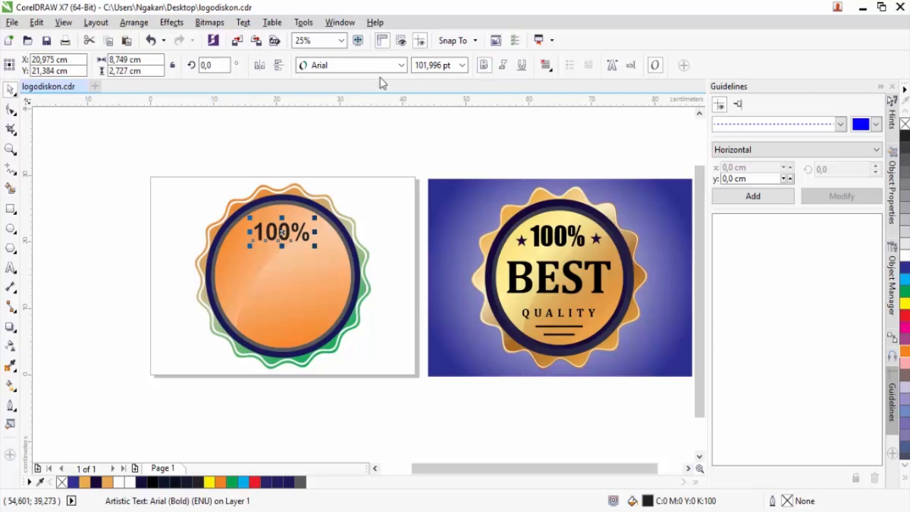
click(398, 64)
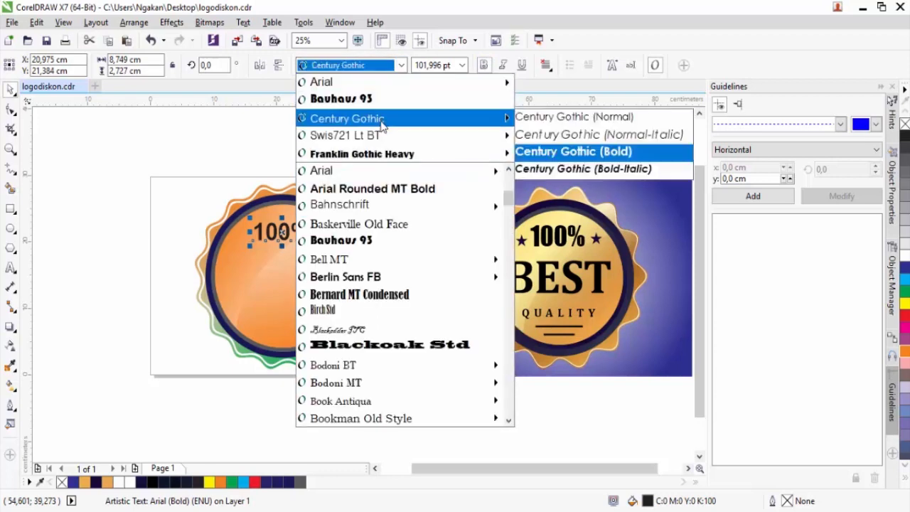
click(384, 153)
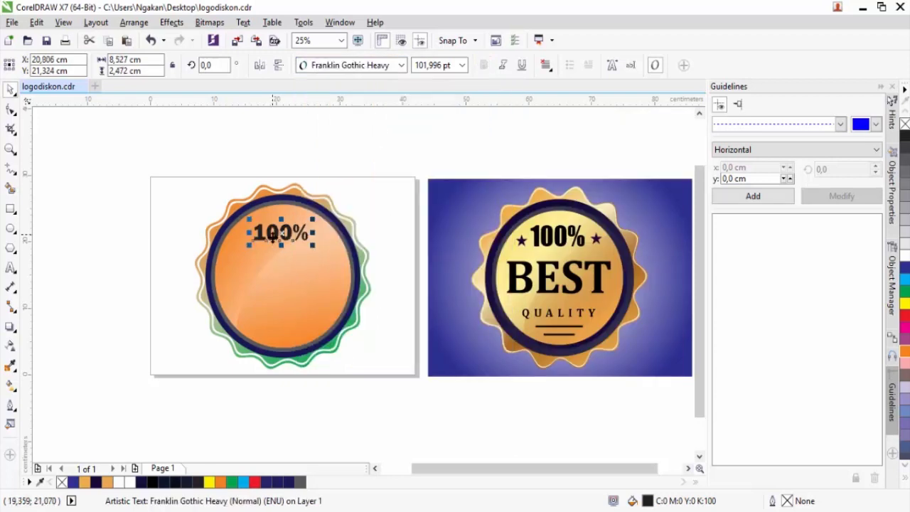
click(905, 480)
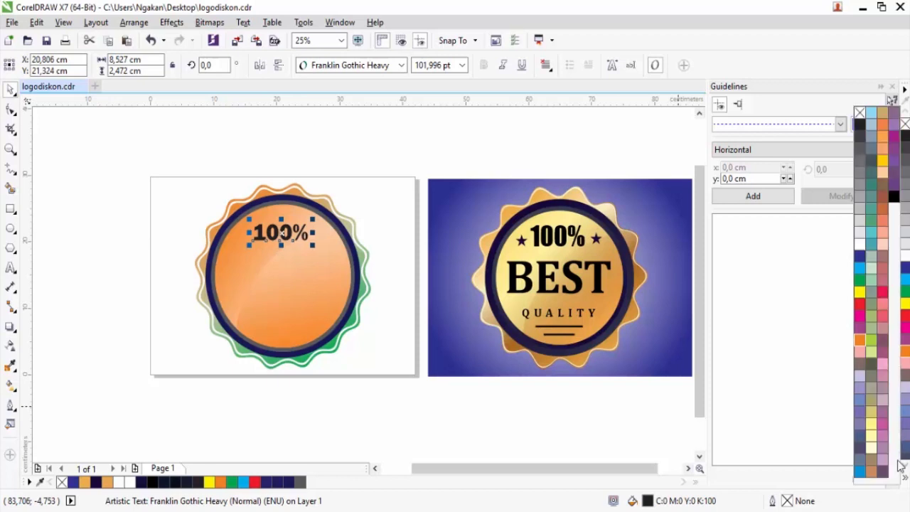
click(895, 197)
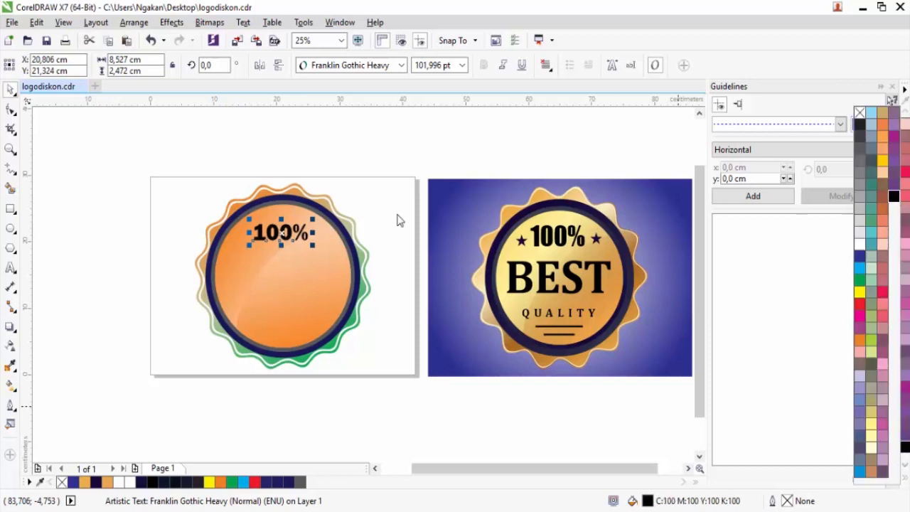
click(338, 159)
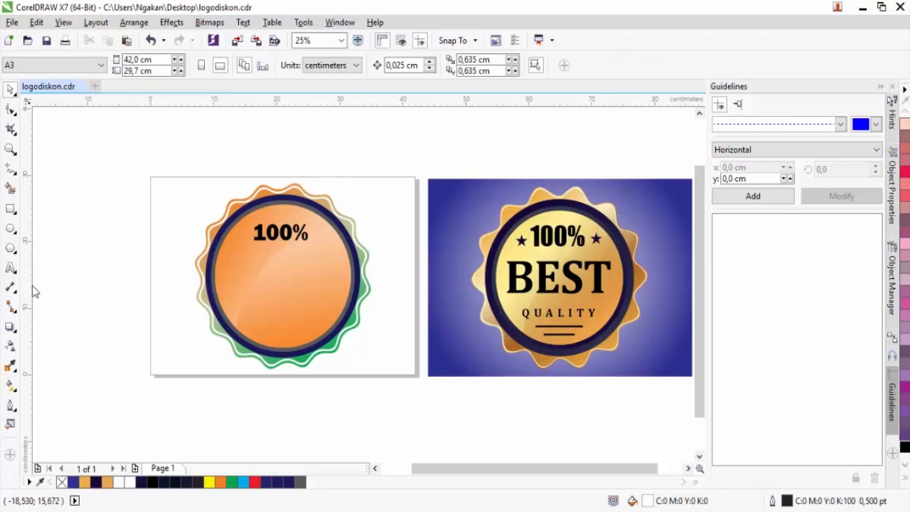
Draw a five-pointed star about 1.7 cm wide and place it just left of the "100%" text
click(12, 250)
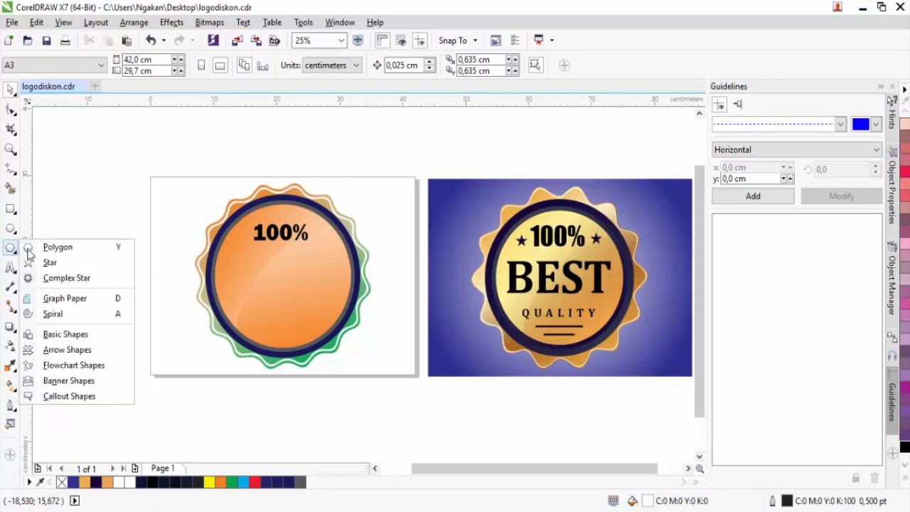
click(50, 262)
drag(100, 205, 238, 240)
click(11, 88)
scroll(239, 240, up, 2)
drag(290, 187, 257, 204)
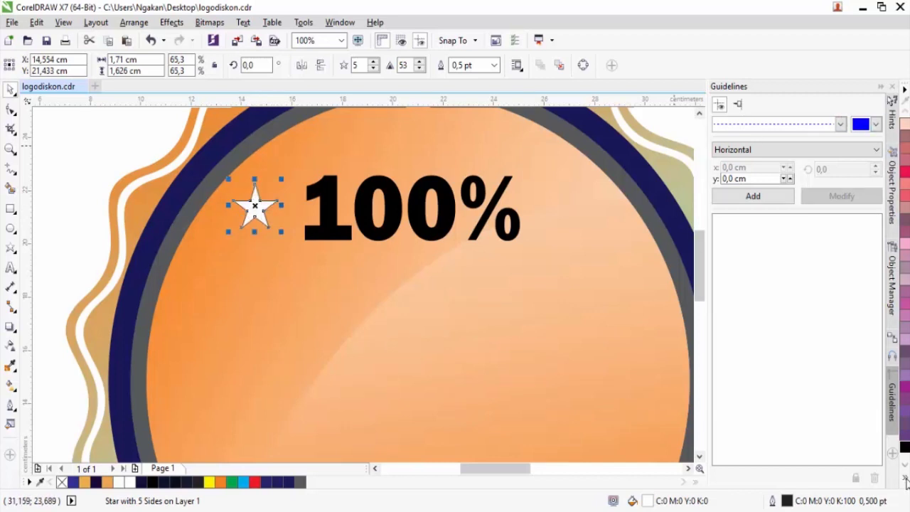
Remove the star's outline and fill it with yellow, Y100
click(905, 480)
right_click(859, 113)
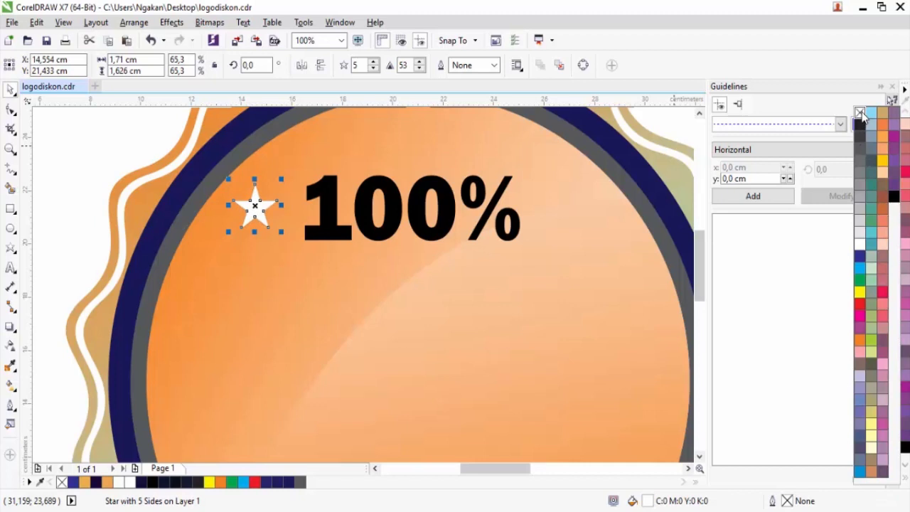
click(860, 292)
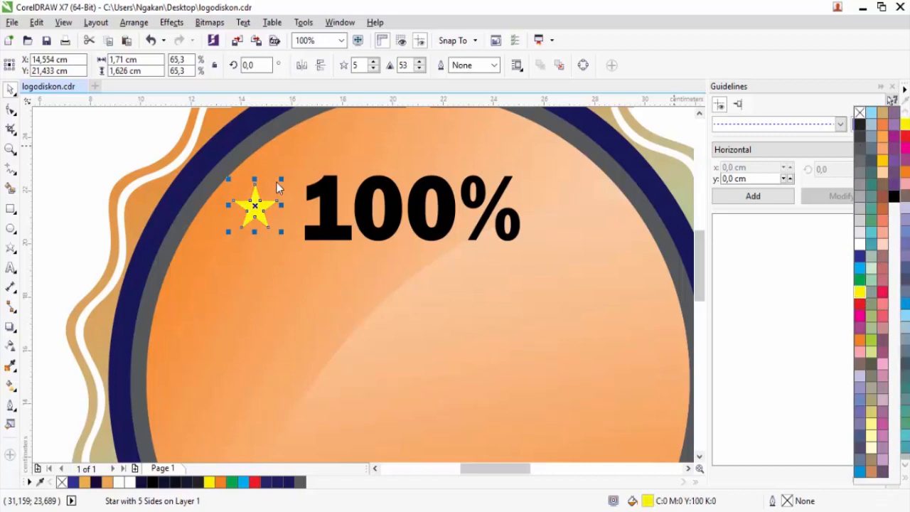
click(255, 207)
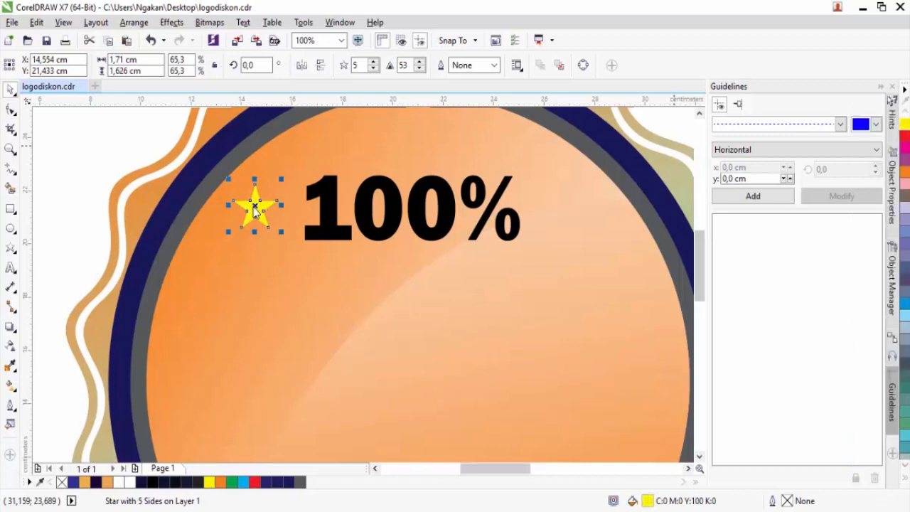
Duplicate the yellow star and place the copy level with it, just right of the "100%" text
drag(254, 205, 568, 205)
scroll(526, 206, down, 1)
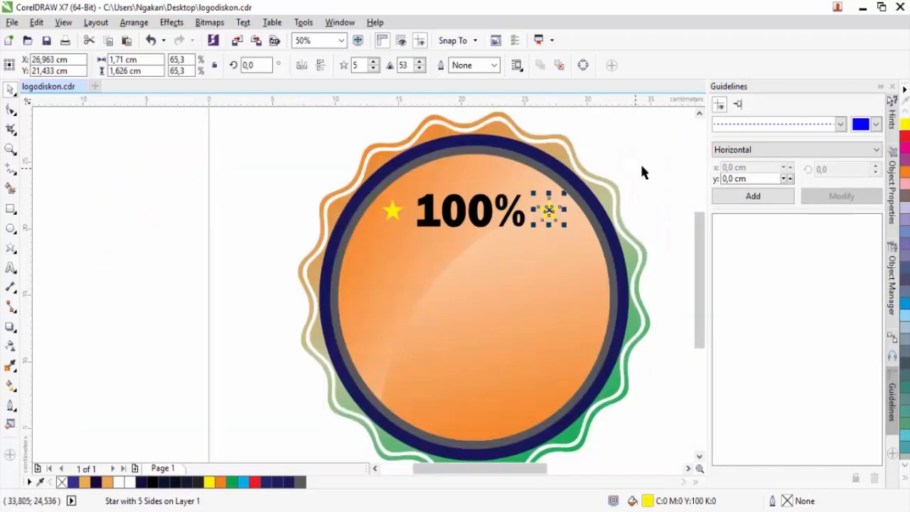
click(639, 162)
Enlarge the "100%" text about its centre to about 117 pt so it nearly fills the space between the stars
scroll(459, 226, down, 1)
scroll(427, 226, down, 1)
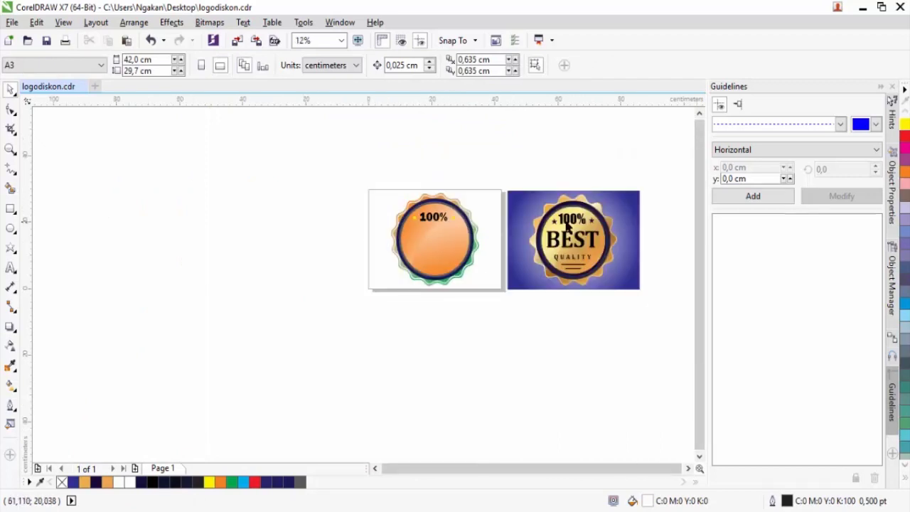
scroll(572, 222, up, 1)
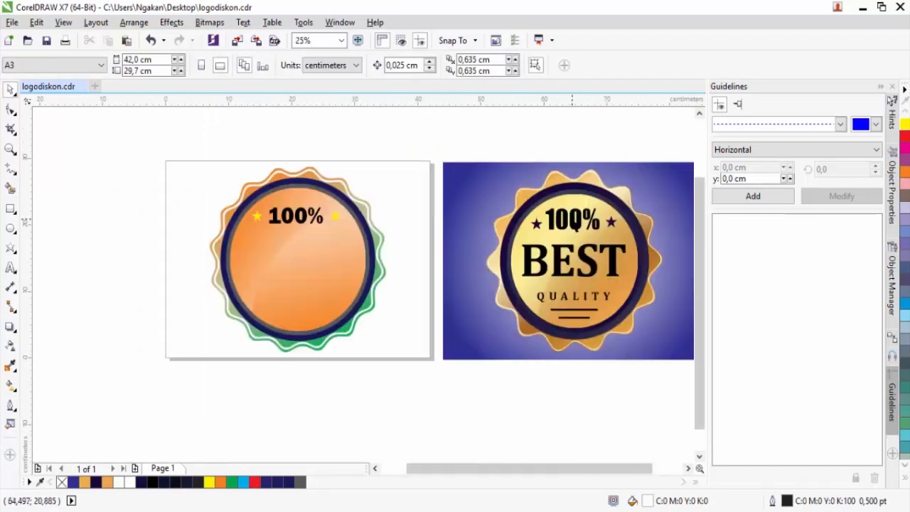
click(300, 222)
scroll(302, 223, up, 1)
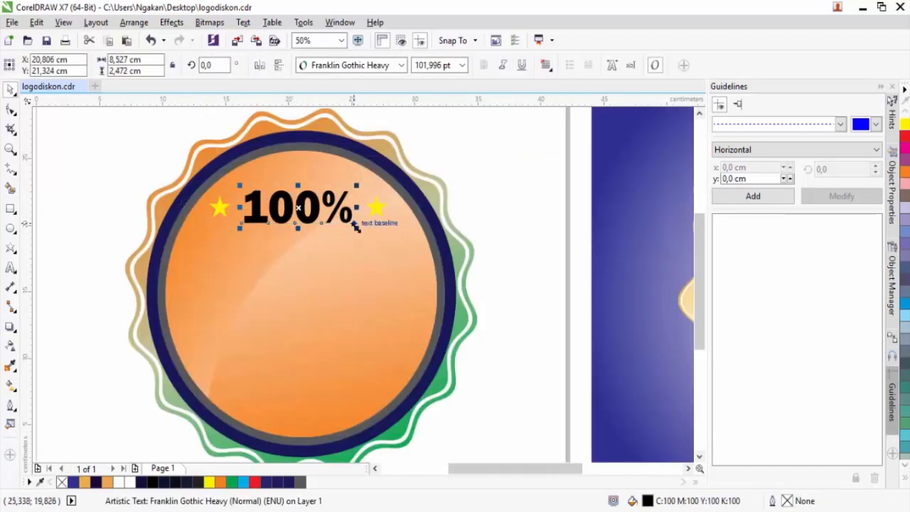
drag(356, 225, 365, 234)
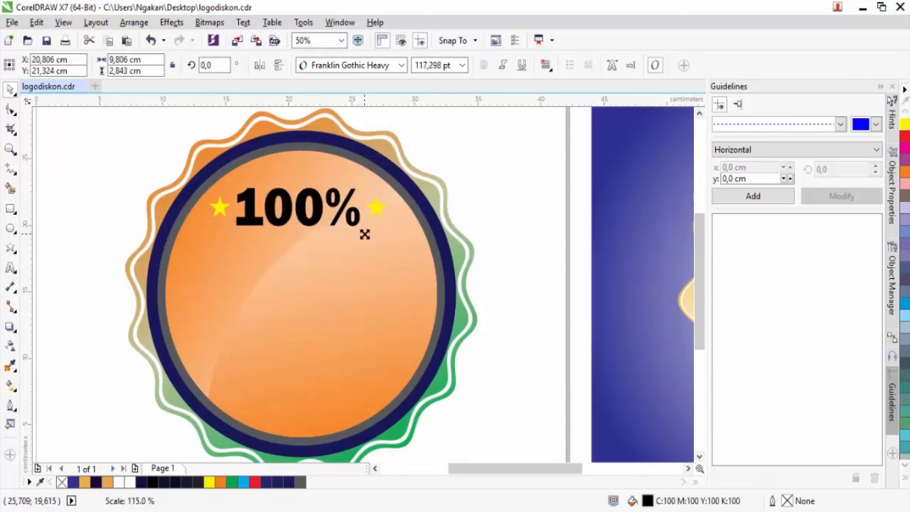
click(529, 204)
scroll(364, 218, down, 1)
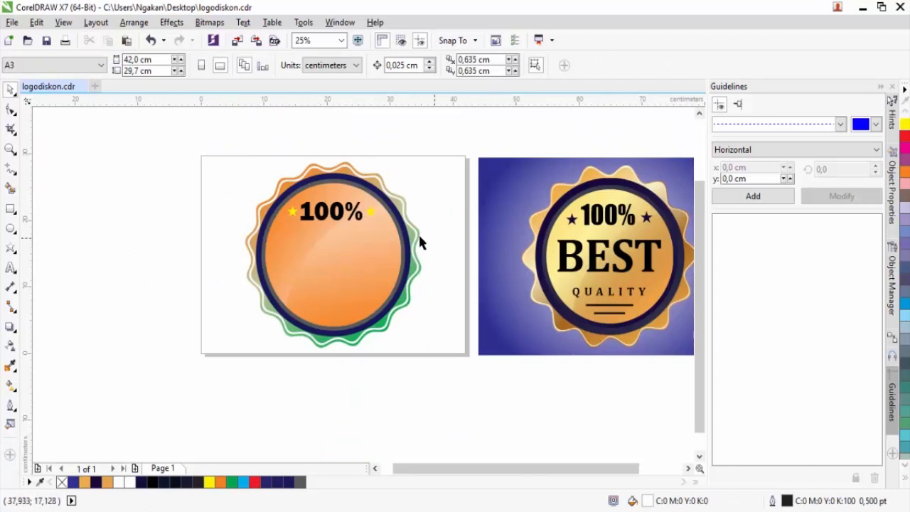
Duplicate the "100%" text below the original, enlarge the copy to about 192 pt and change its wording to "BEST"
click(330, 216)
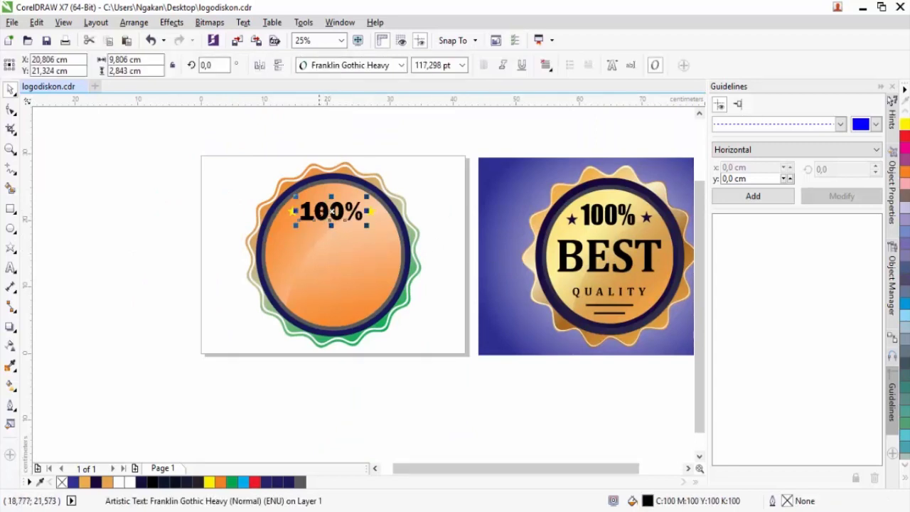
drag(331, 213, 386, 225)
right_click(322, 246)
double_click(278, 245)
drag(279, 245, 395, 245)
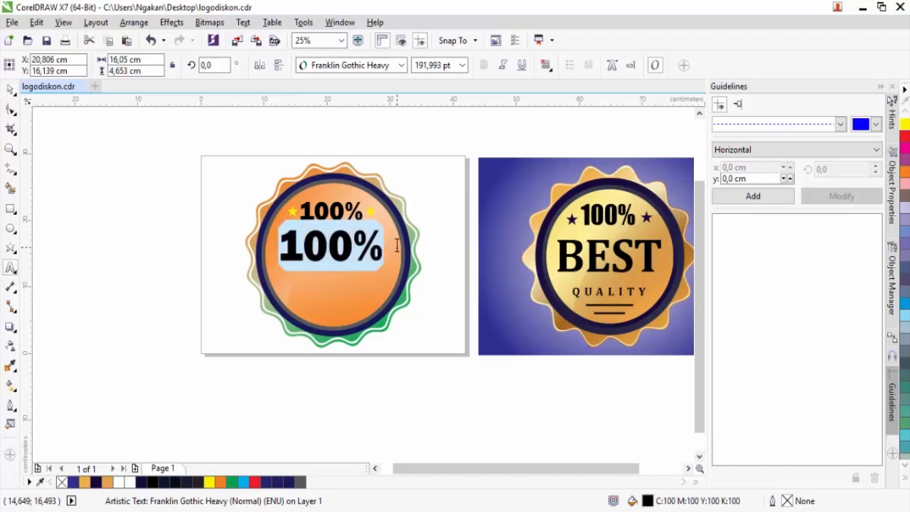
text(BEST)
Set the "BEST" text in bold Century Gothic, enlarge it to about 228 pt and centre it on the page
click(11, 91)
click(401, 65)
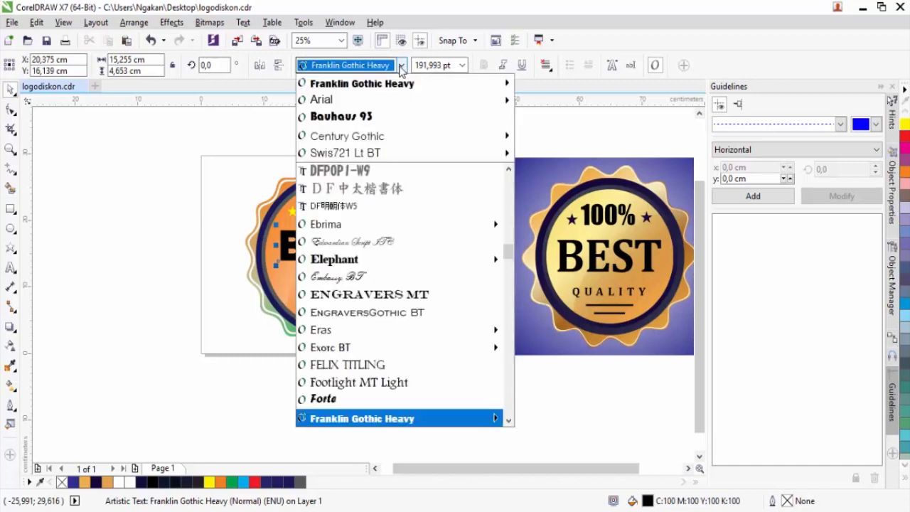
mouse_move(388, 135)
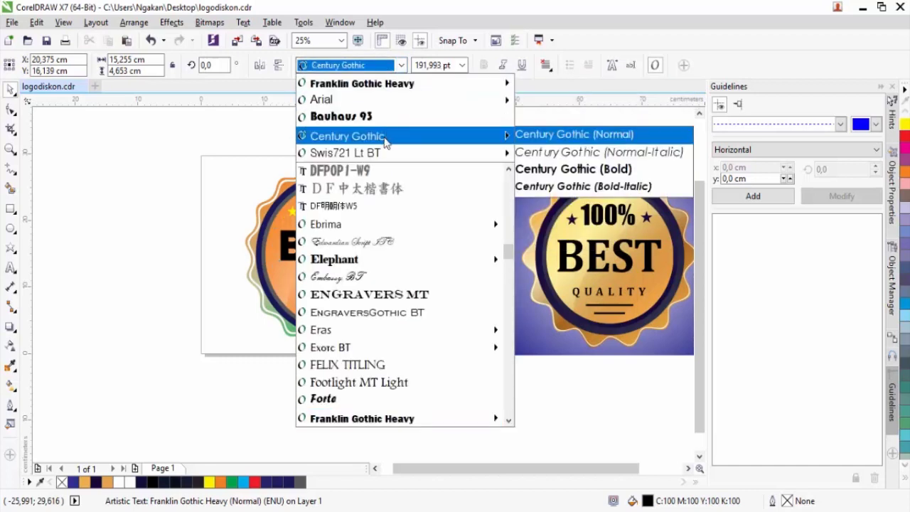
click(384, 138)
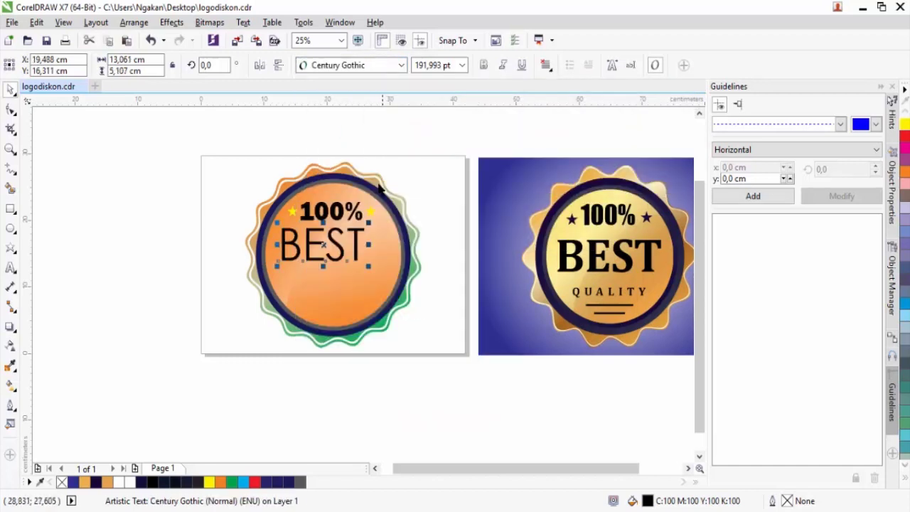
click(484, 68)
drag(368, 266, 387, 283)
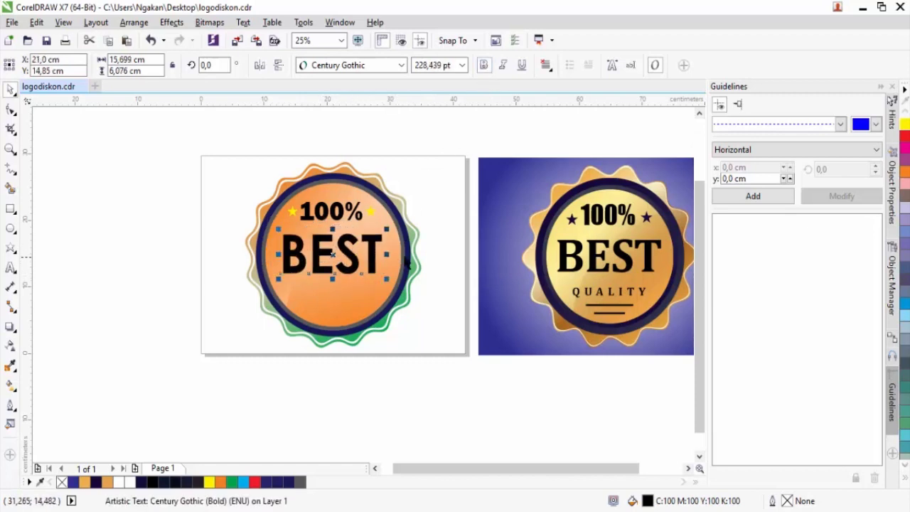
click(439, 260)
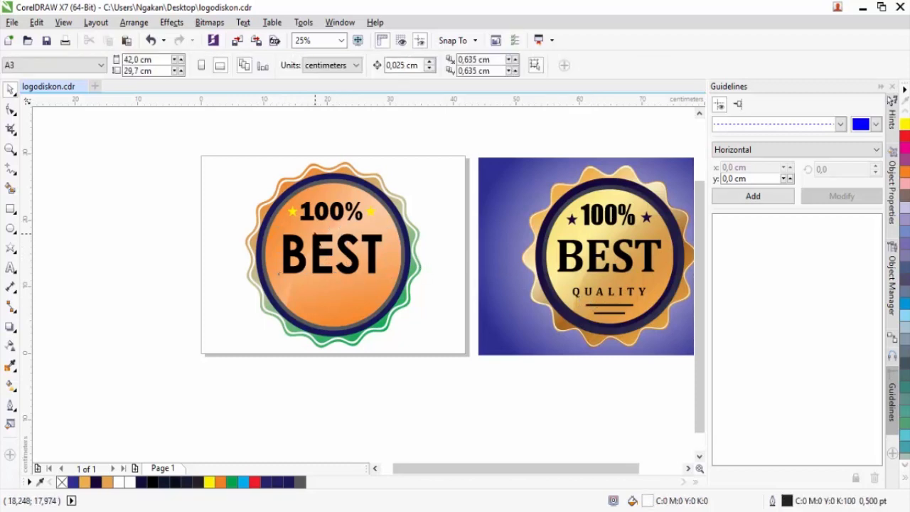
Duplicate the "100%" text below "BEST" and change the copy's wording to "QUALITY"
click(332, 213)
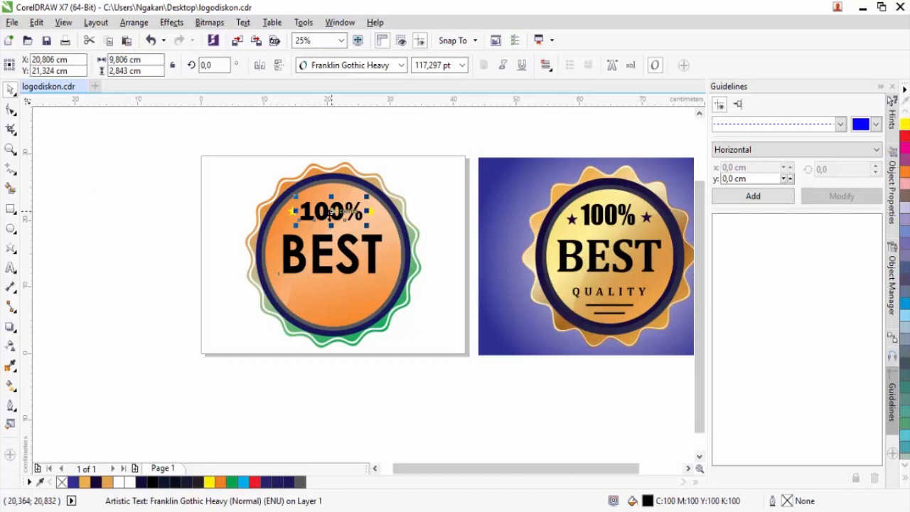
drag(332, 212, 336, 298)
double_click(309, 296)
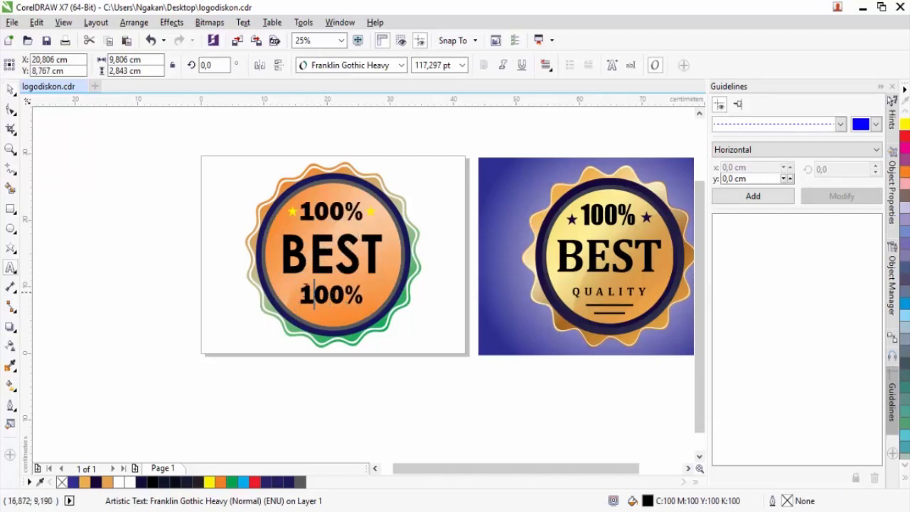
drag(337, 299, 378, 303)
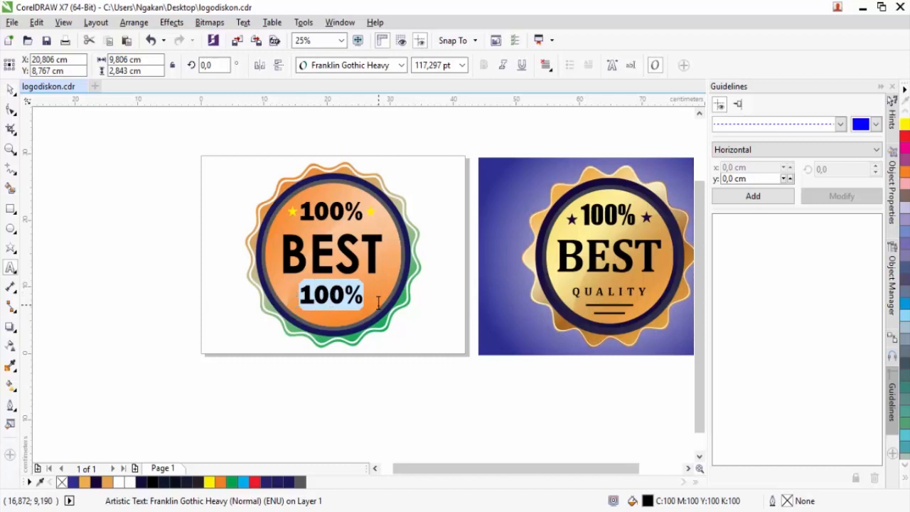
text(QUALITY)
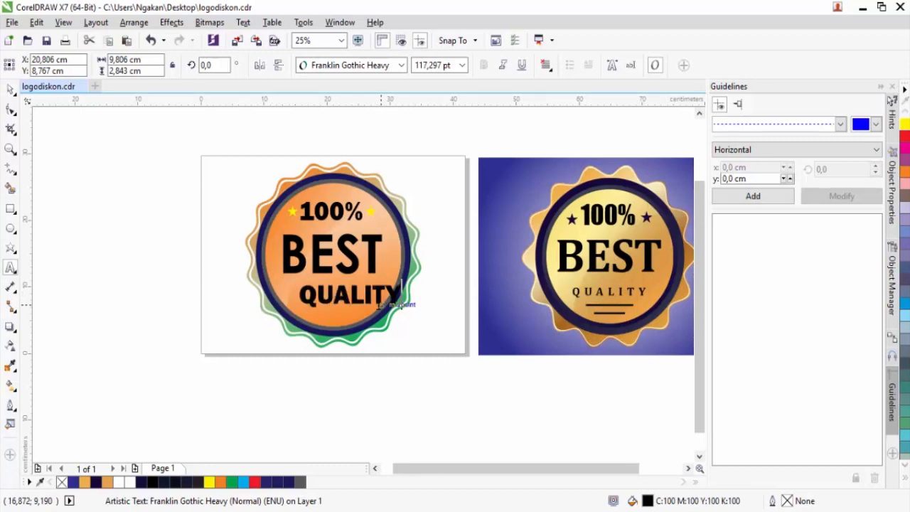
click(11, 89)
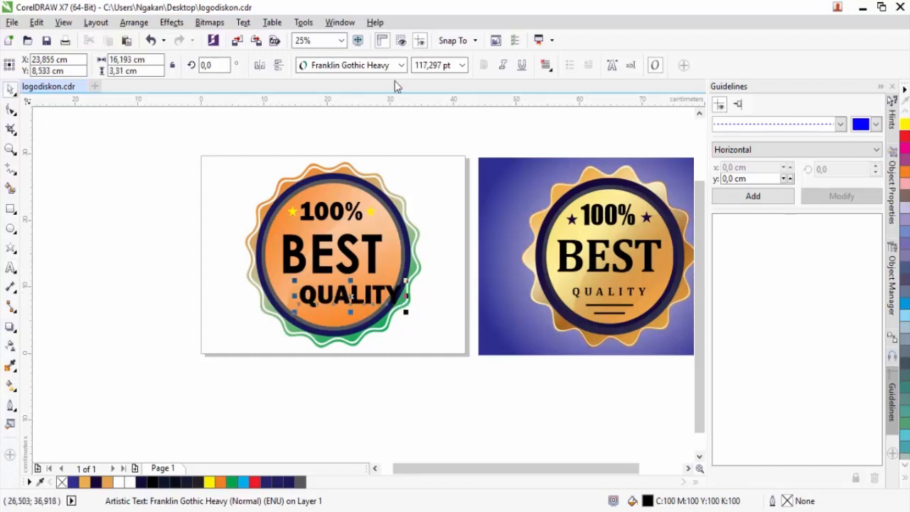
Set "QUALITY" in Century Gothic, reduce it to about 67 pt and centre it horizontally below "BEST"
click(402, 64)
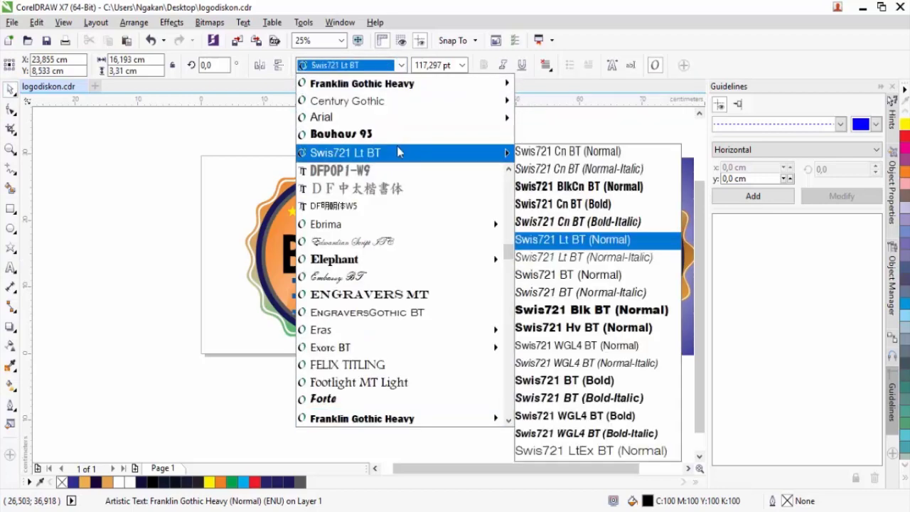
mouse_move(391, 114)
click(537, 103)
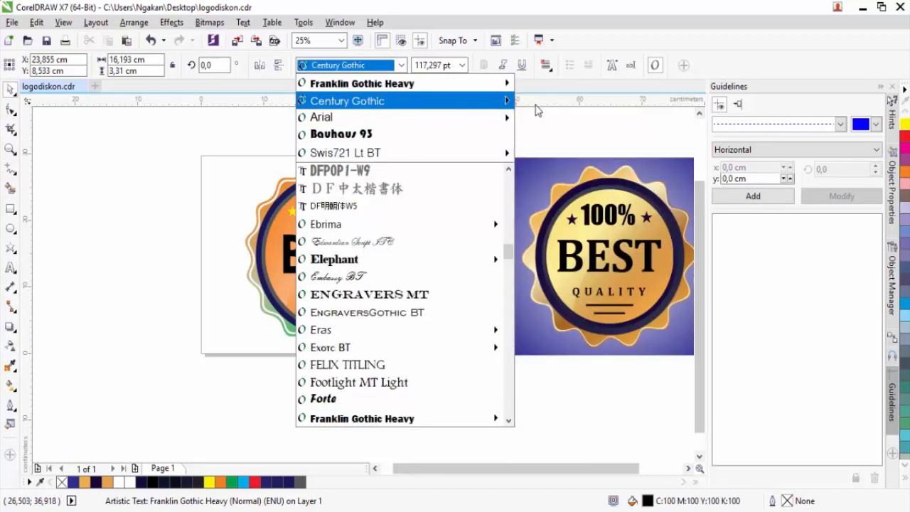
drag(402, 280, 396, 284)
key(p)
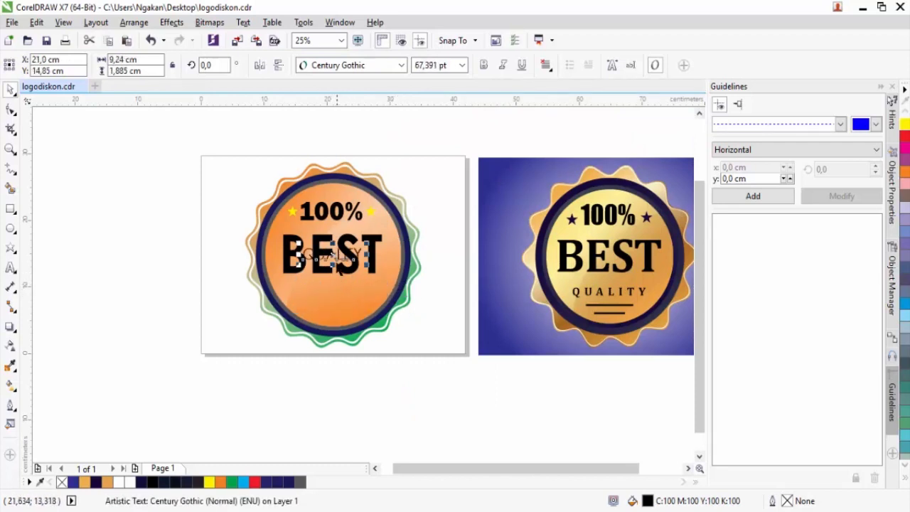
drag(335, 259, 334, 297)
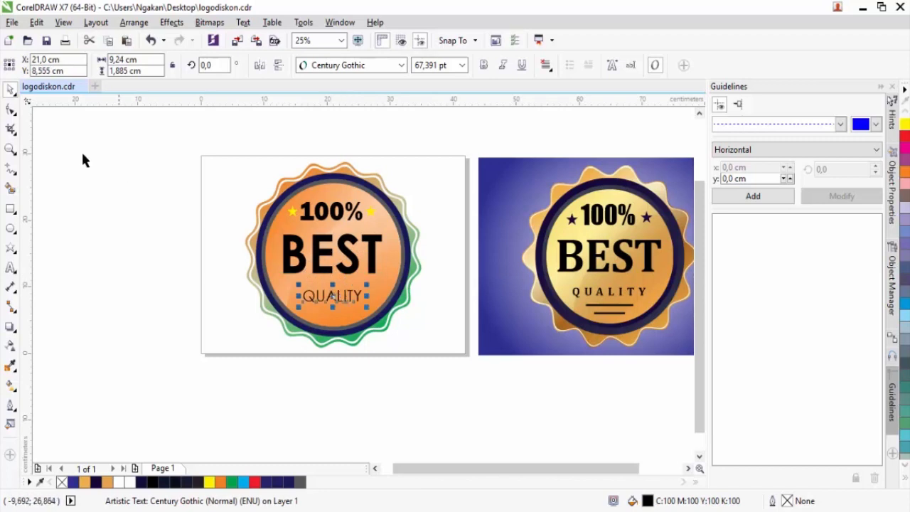
Widen the letter spacing of "QUALITY" until it spans about 12.3 cm and centre it horizontally below "BEST"
click(11, 111)
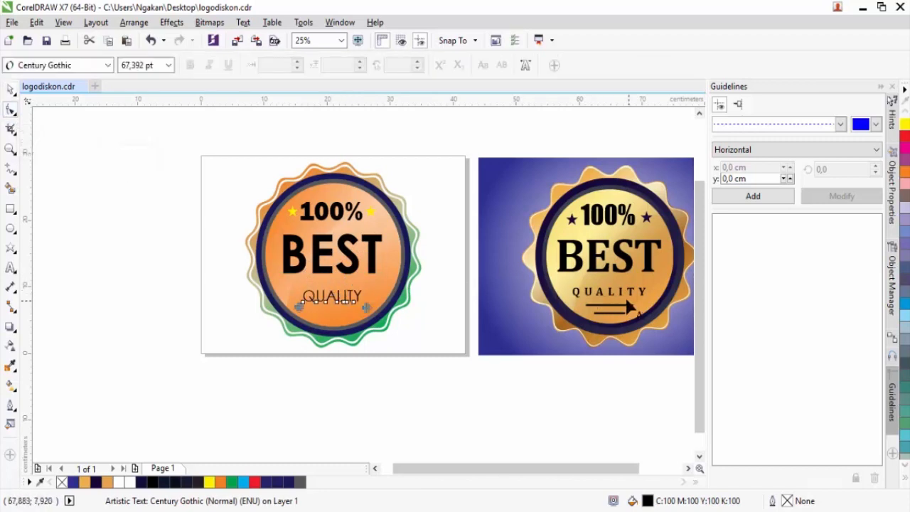
scroll(315, 304, up, 2)
drag(459, 305, 533, 309)
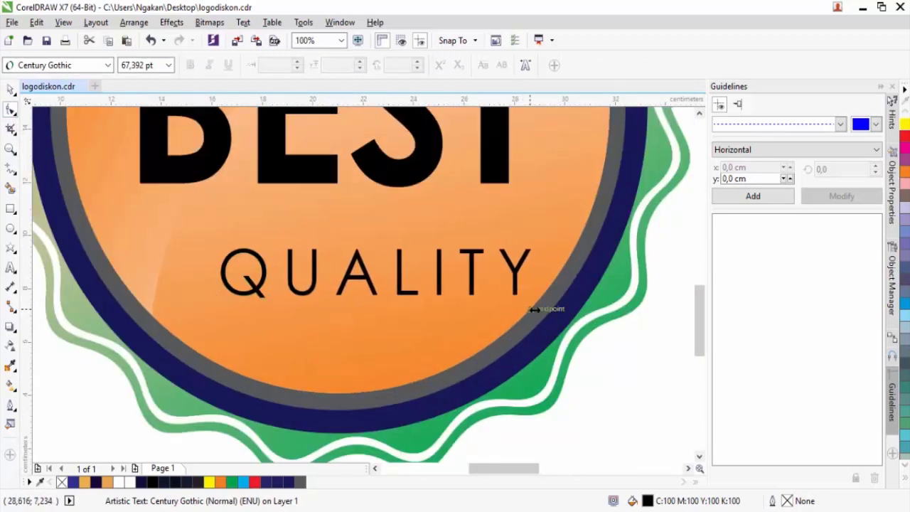
click(11, 90)
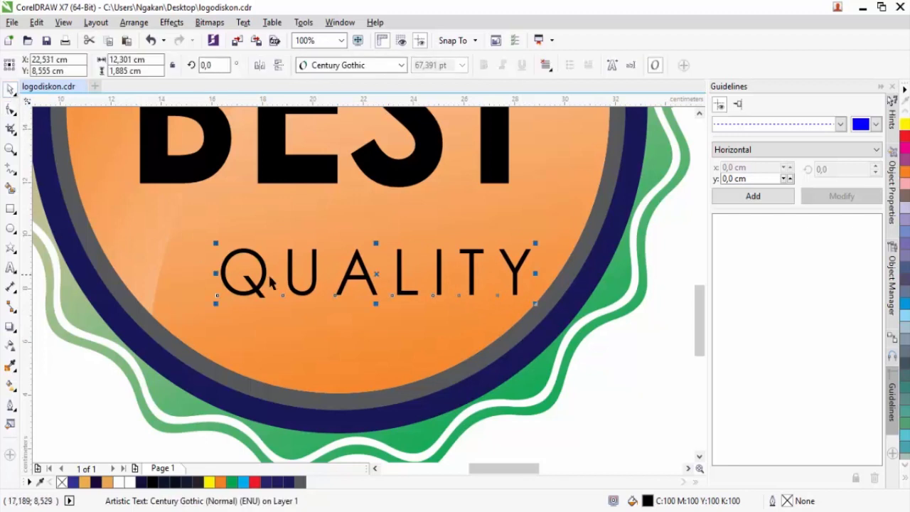
scroll(271, 282, down, 1)
drag(309, 202, 306, 278)
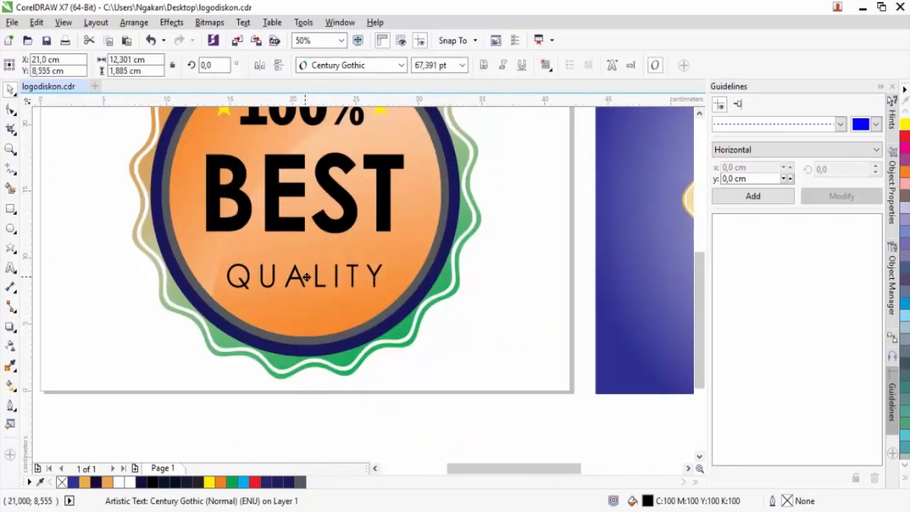
click(509, 267)
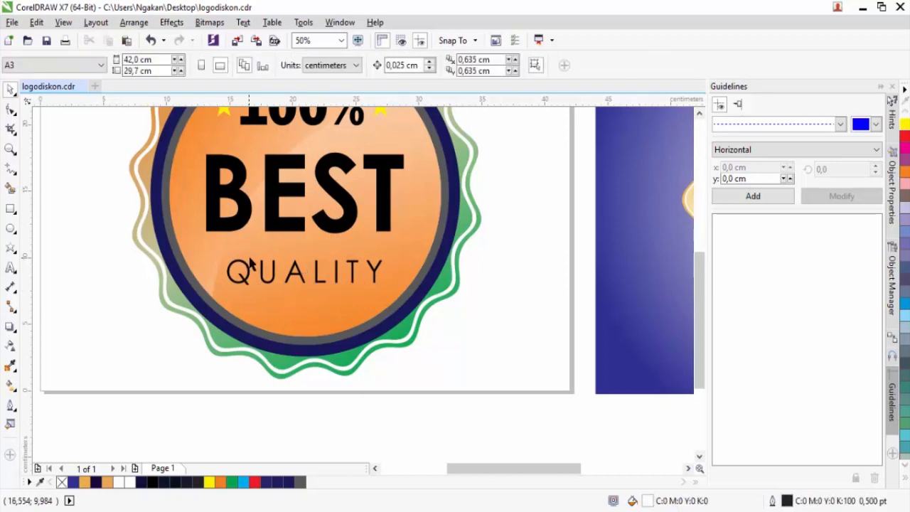
Draw a thin horizontal rectangle about 8.9 cm wide and 0.1 cm high centred below "QUALITY"
scroll(256, 265, down, 1)
scroll(543, 287, up, 2)
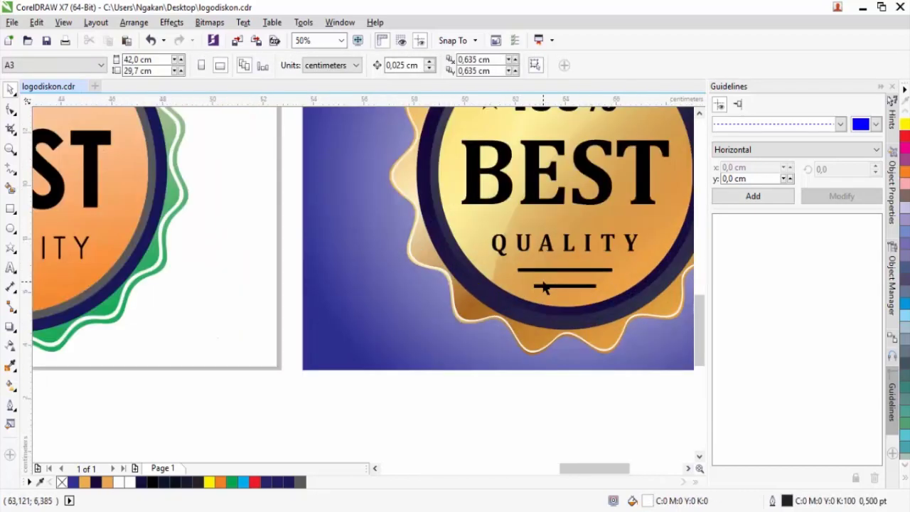
scroll(552, 279, down, 2)
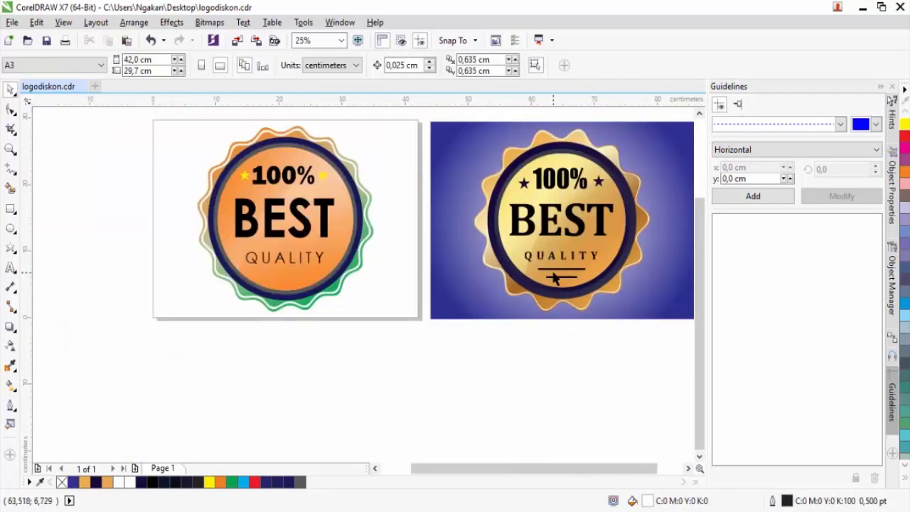
click(11, 209)
scroll(263, 283, up, 2)
drag(264, 236, 490, 237)
key(space)
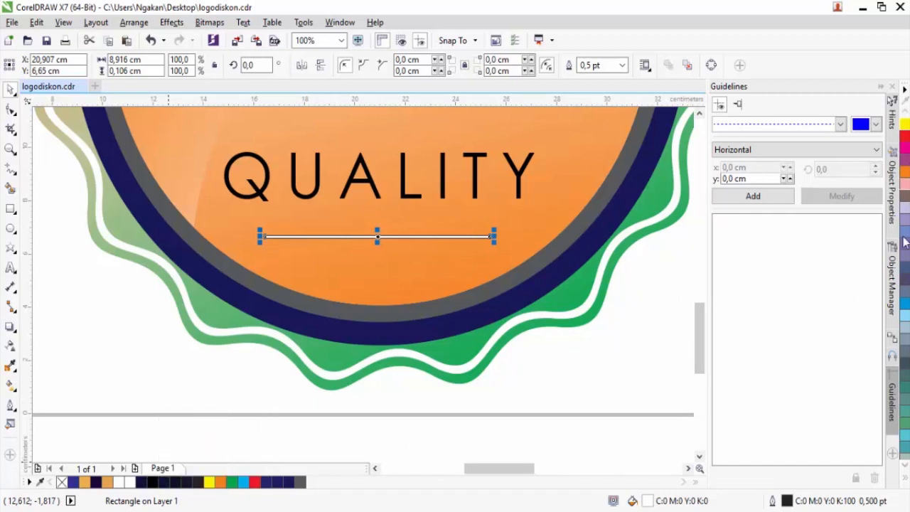
Fill the thin rectangle with C100 M100 Y100 K100 black and remove its outline
click(150, 482)
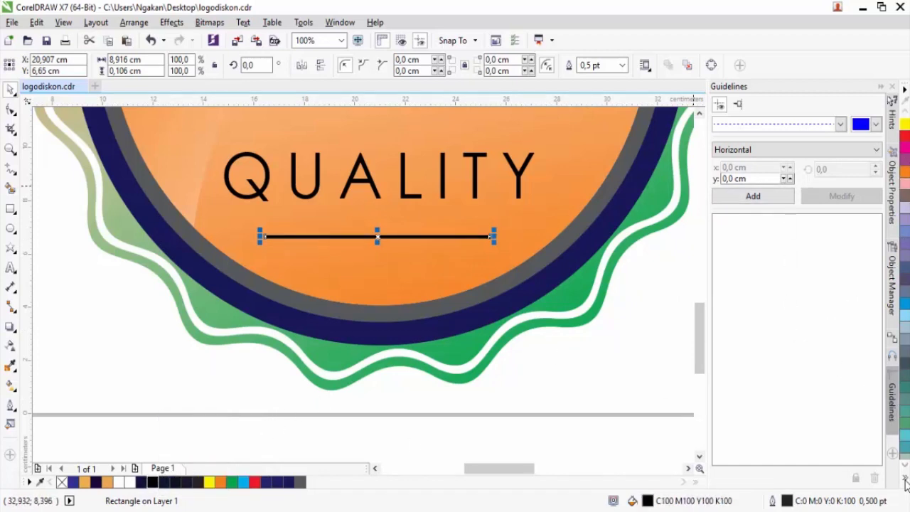
click(907, 484)
right_click(860, 114)
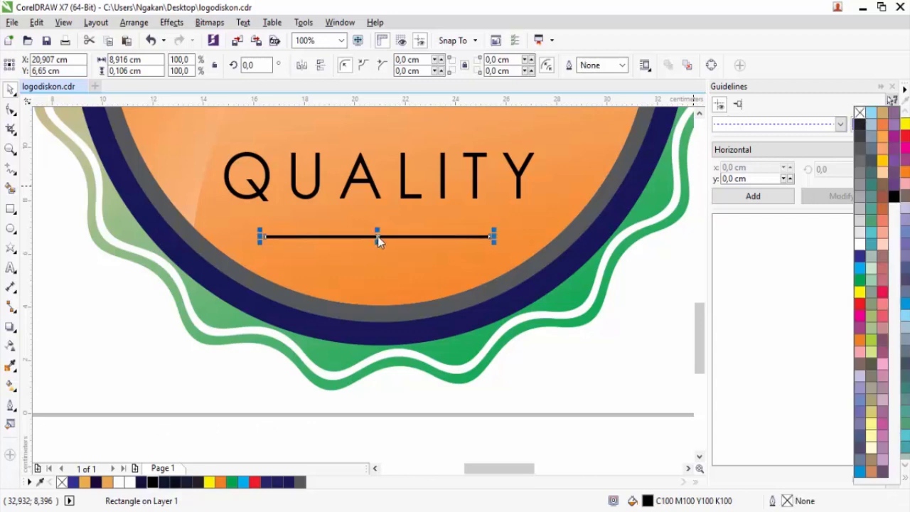
Duplicate the black line slightly below the original and shorten the copy symmetrically about its centre
drag(377, 236, 382, 269)
scroll(376, 237, up, 2)
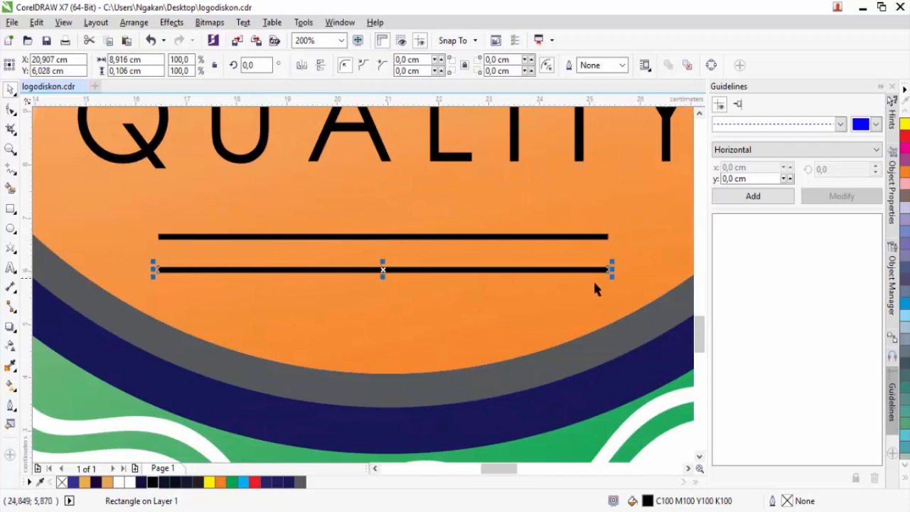
drag(610, 275, 551, 271)
scroll(472, 290, down, 2)
key(Escape)
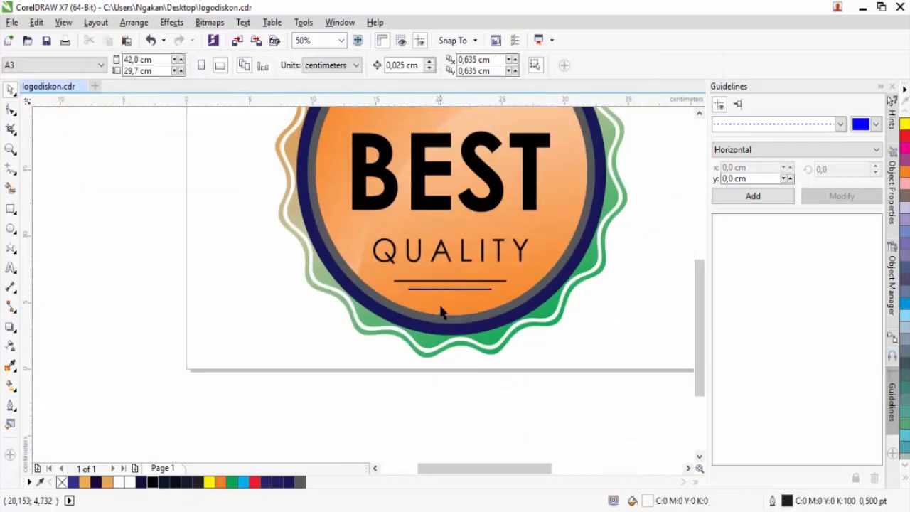
scroll(446, 298, down, 1)
scroll(478, 217, up, 2)
scroll(448, 223, down, 2)
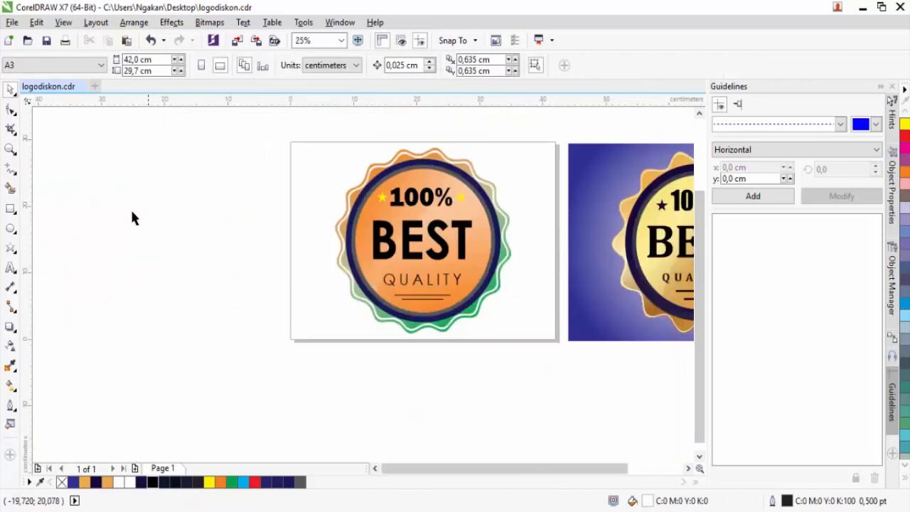
Draw a page-covering rectangle about 41.9 by 29.5 cm, fill it with C100 M100 blue and remove its outline
click(10, 208)
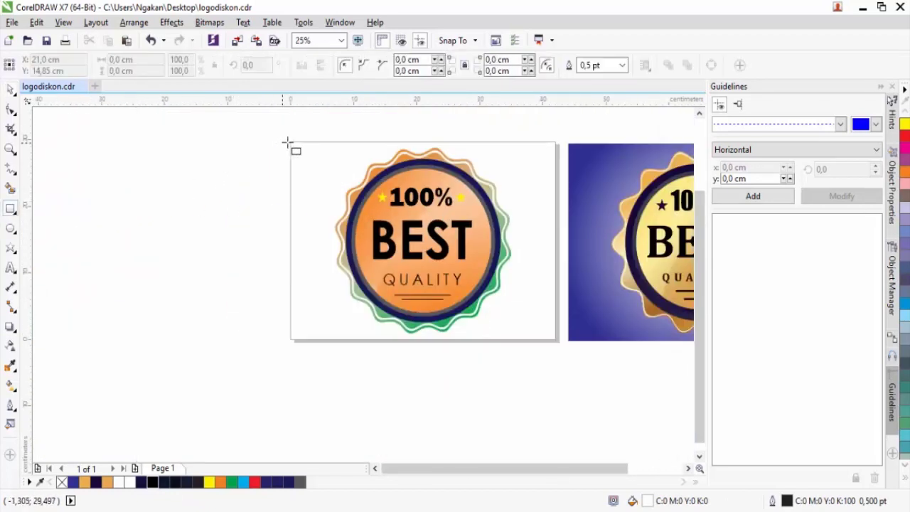
drag(291, 142, 556, 341)
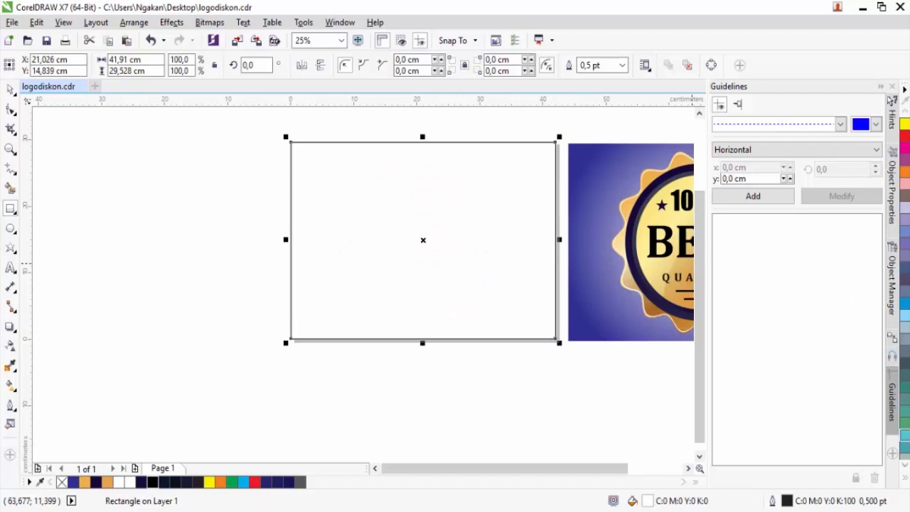
click(906, 482)
click(860, 256)
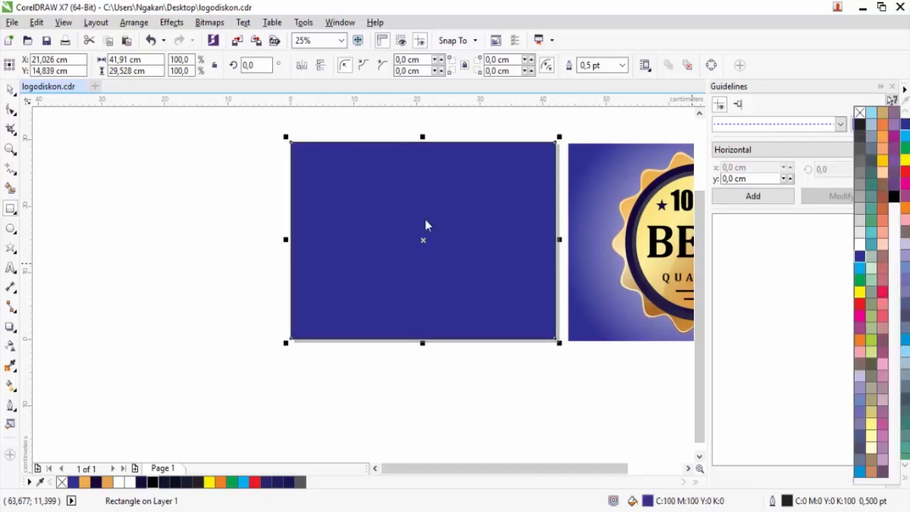
right_click(859, 113)
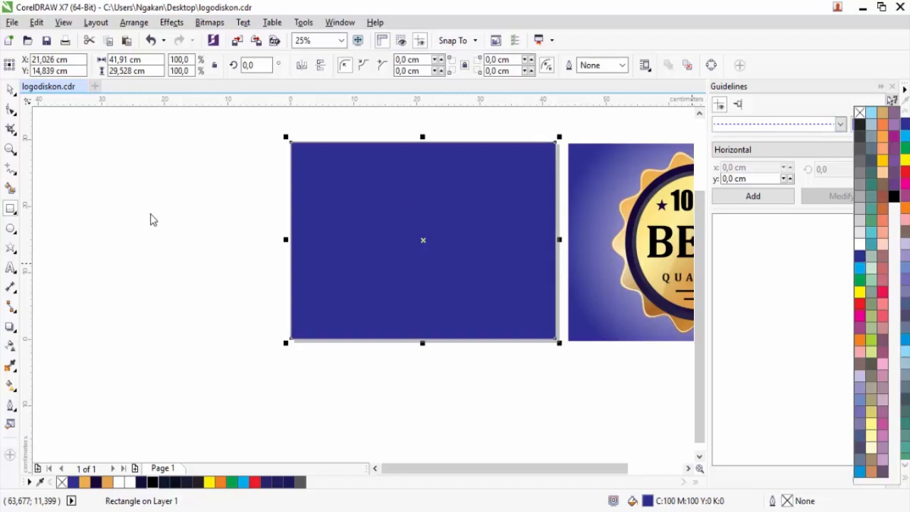
Give the blue rectangle an elliptical fountain fill running from white at the centre to blue at the edges
click(11, 387)
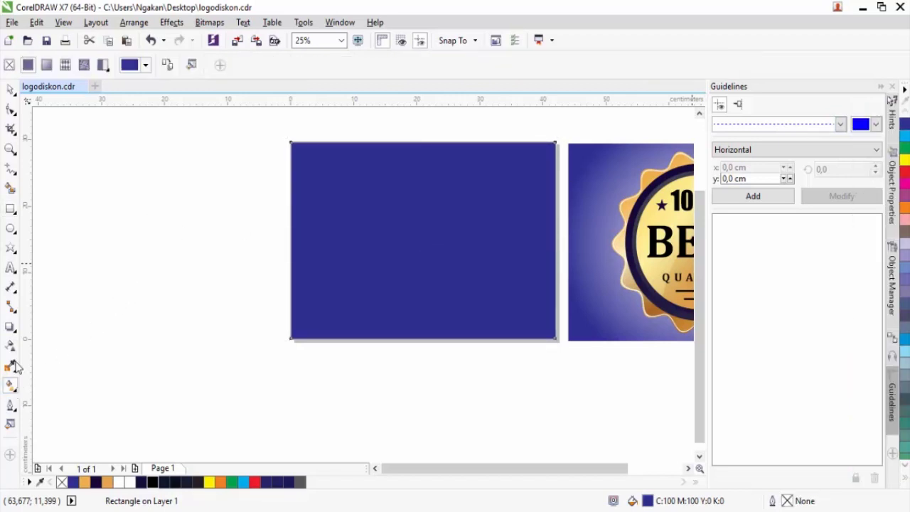
click(46, 65)
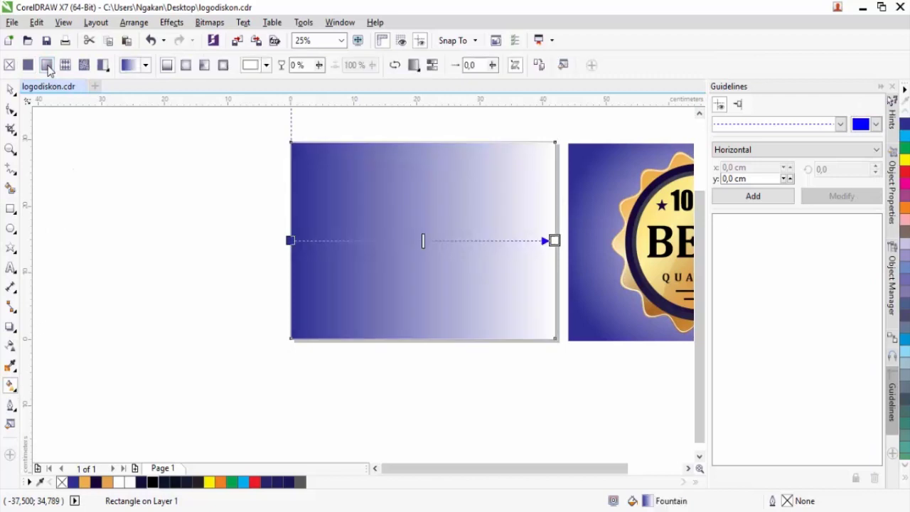
click(186, 66)
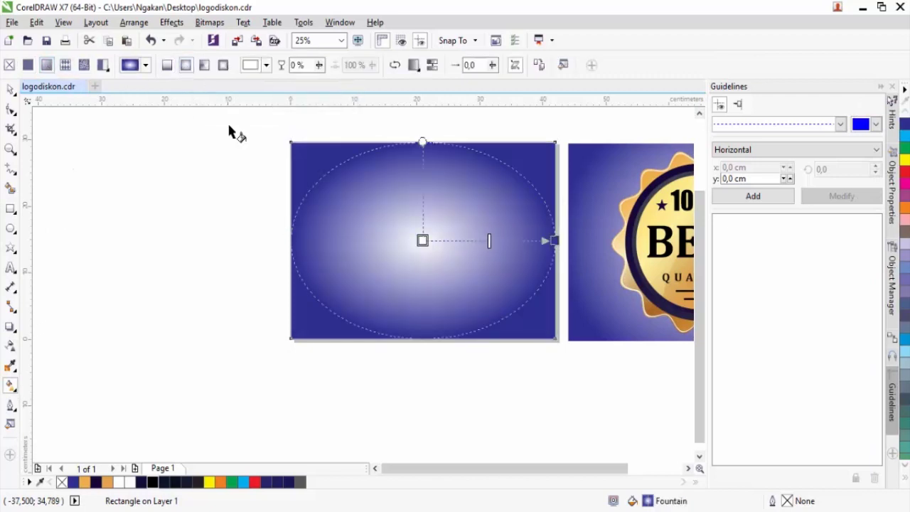
Send the gradient rectangle to the back of the page, behind the badge
click(11, 89)
right_click(332, 246)
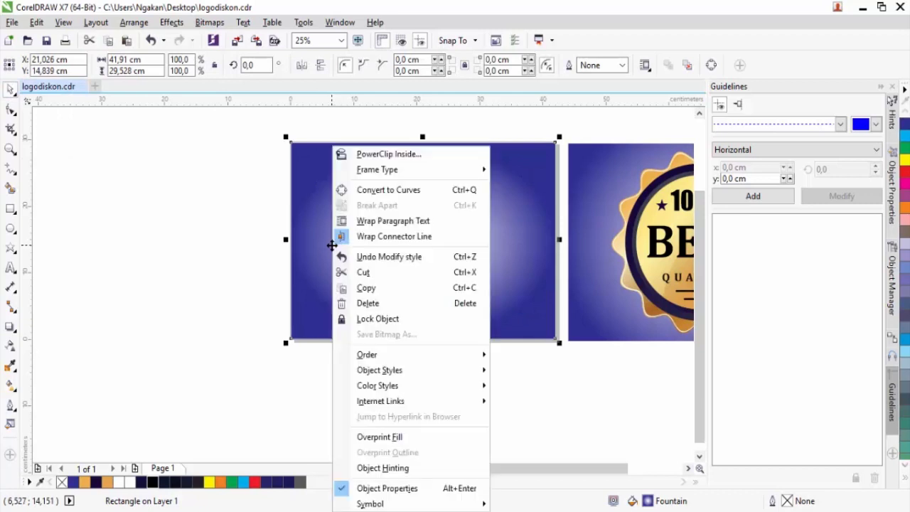
mouse_move(410, 359)
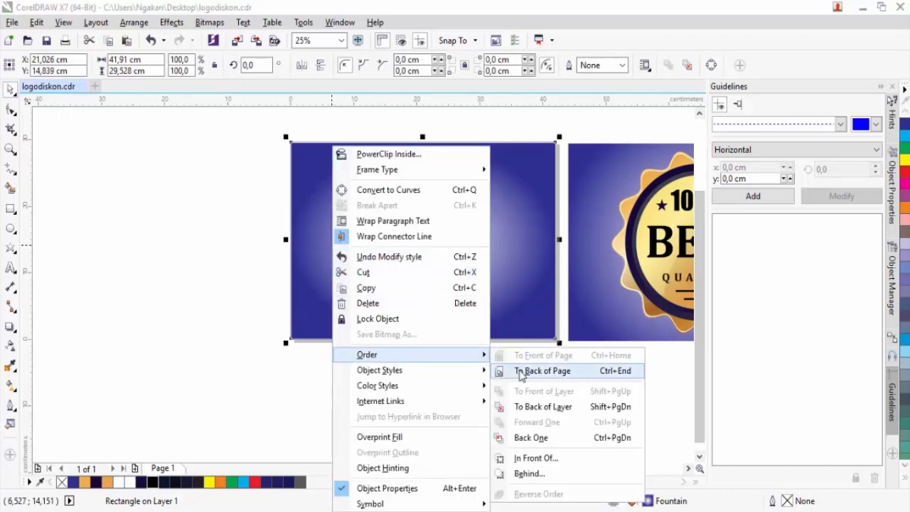
click(542, 371)
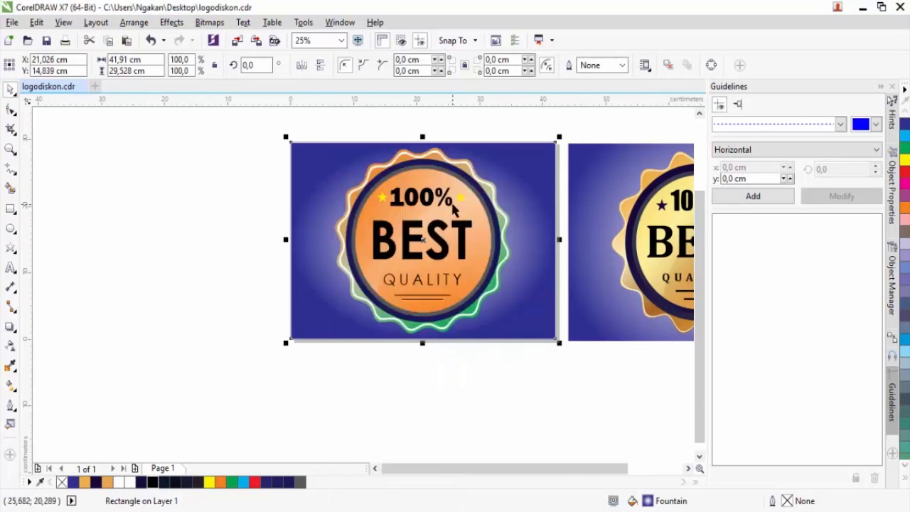
key(Escape)
scroll(449, 233, up, 1)
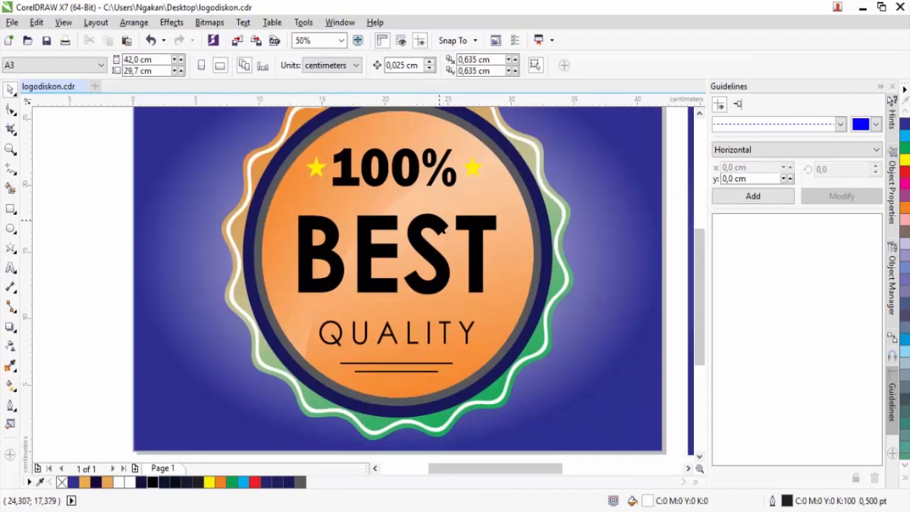
scroll(428, 231, down, 1)
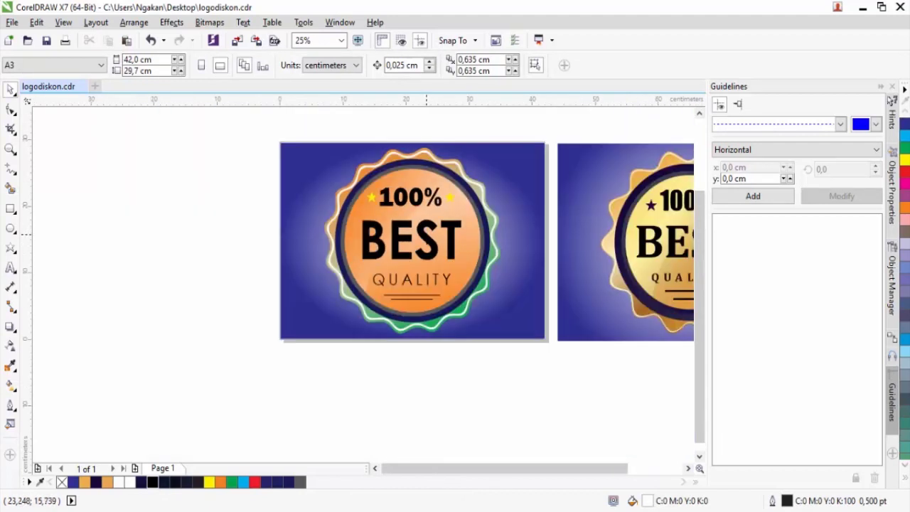
Browse the available fonts for the "BEST" text from Century Gothic through Georgia without applying one
click(418, 241)
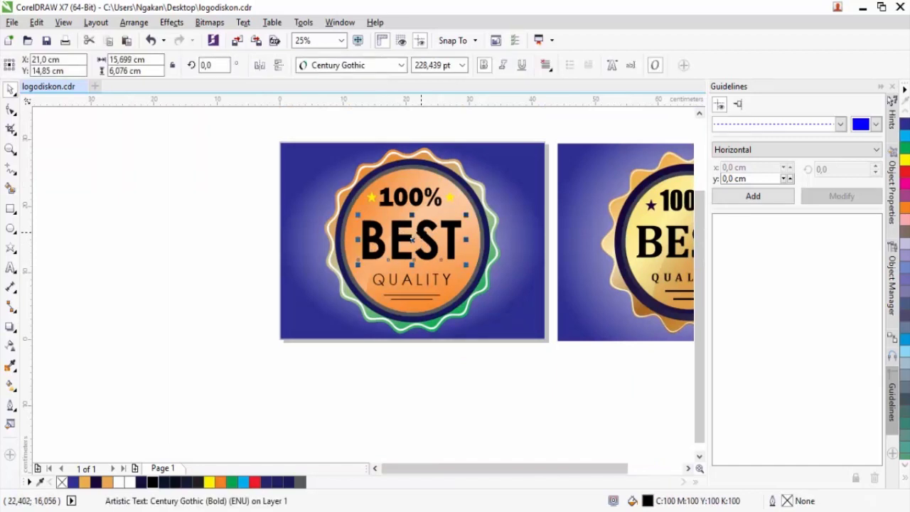
click(401, 65)
scroll(375, 264, down, 1)
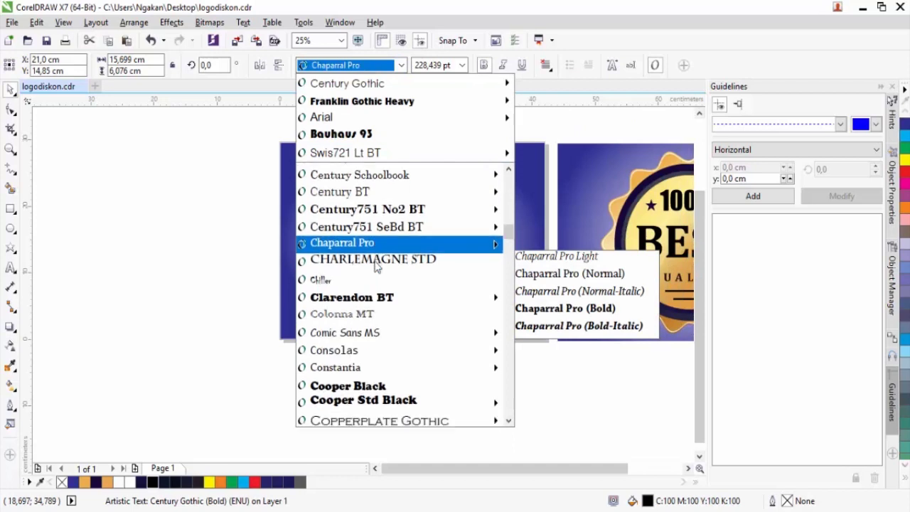
scroll(376, 264, down, 4)
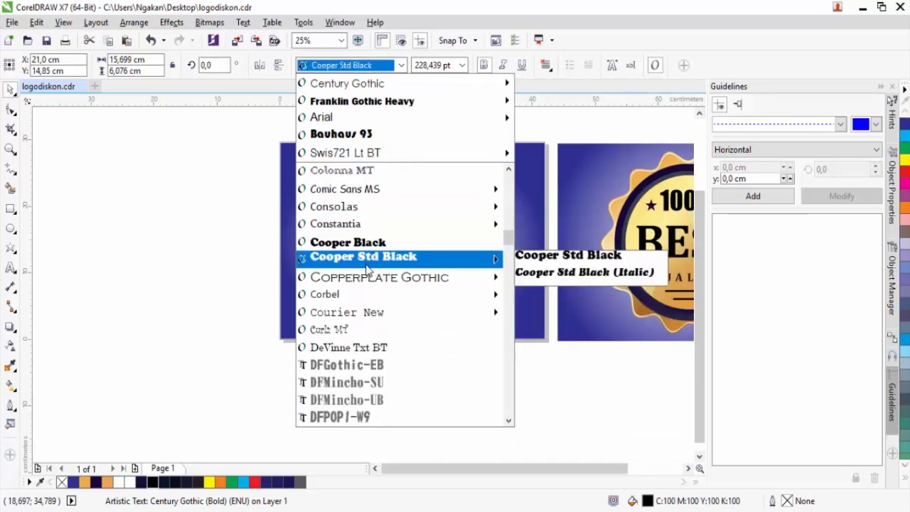
mouse_move(340, 225)
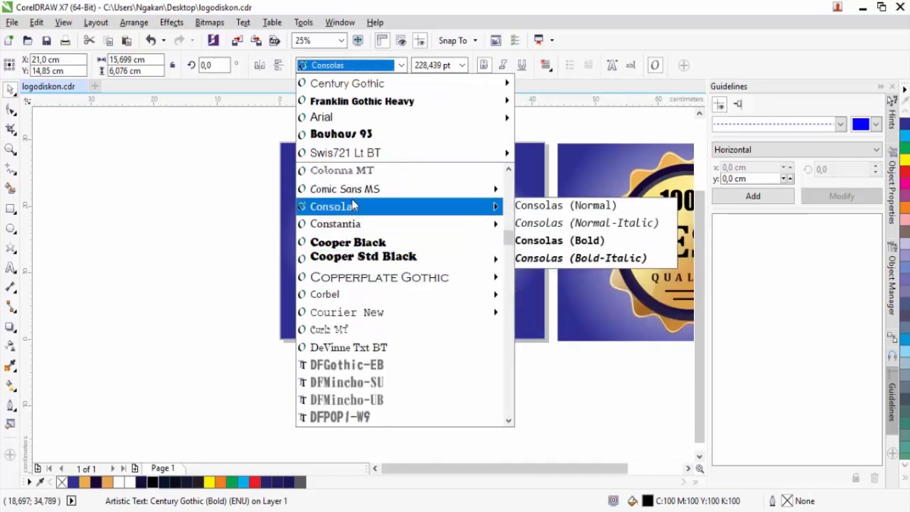
scroll(366, 269, down, 6)
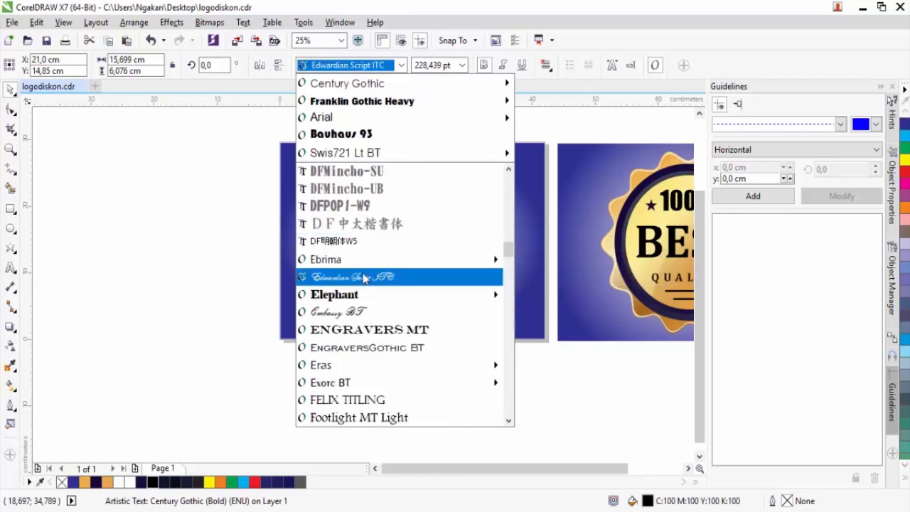
scroll(364, 278, down, 4)
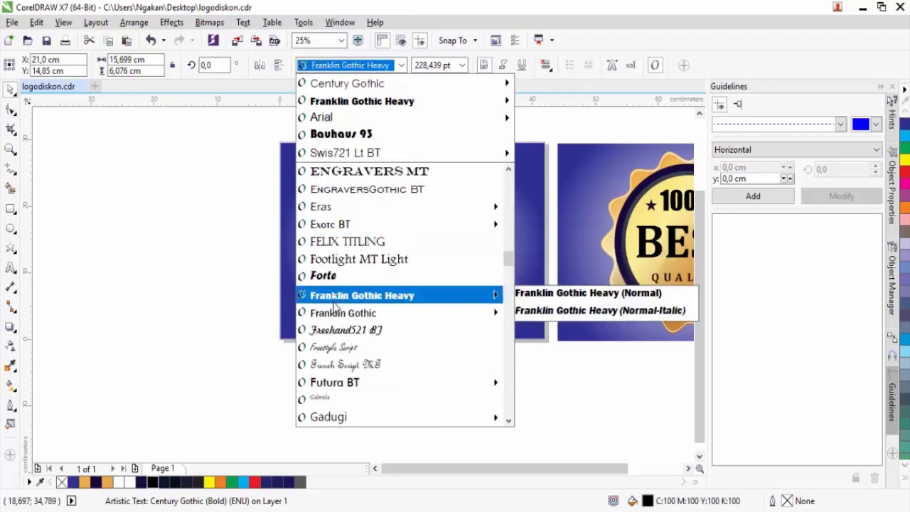
mouse_move(339, 316)
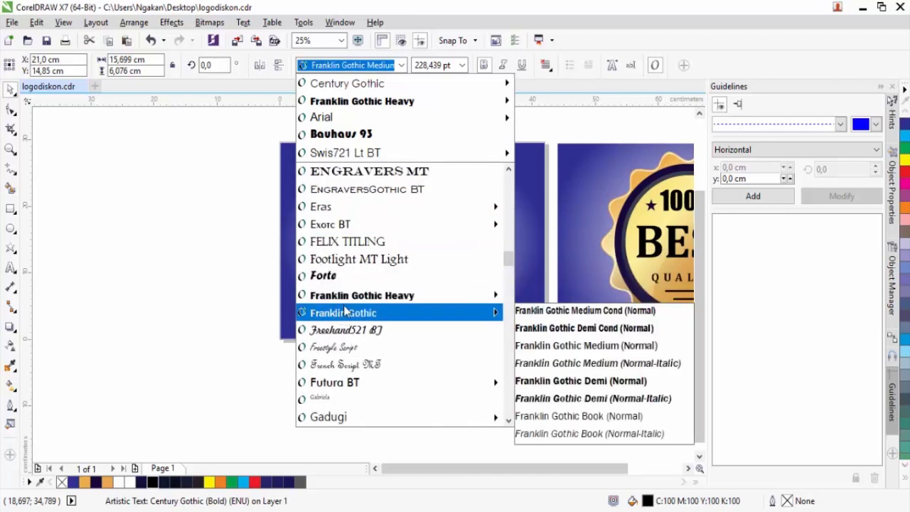
scroll(356, 369, down, 2)
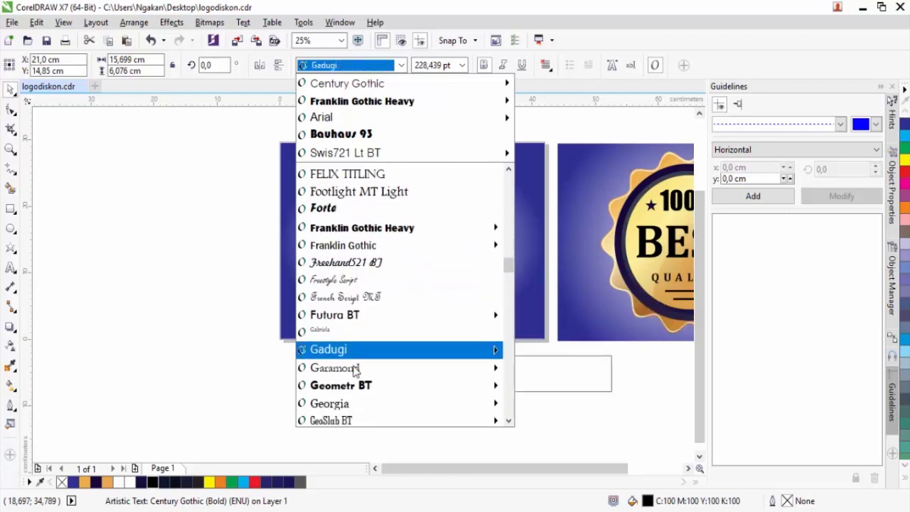
scroll(355, 371, down, 1)
click(207, 321)
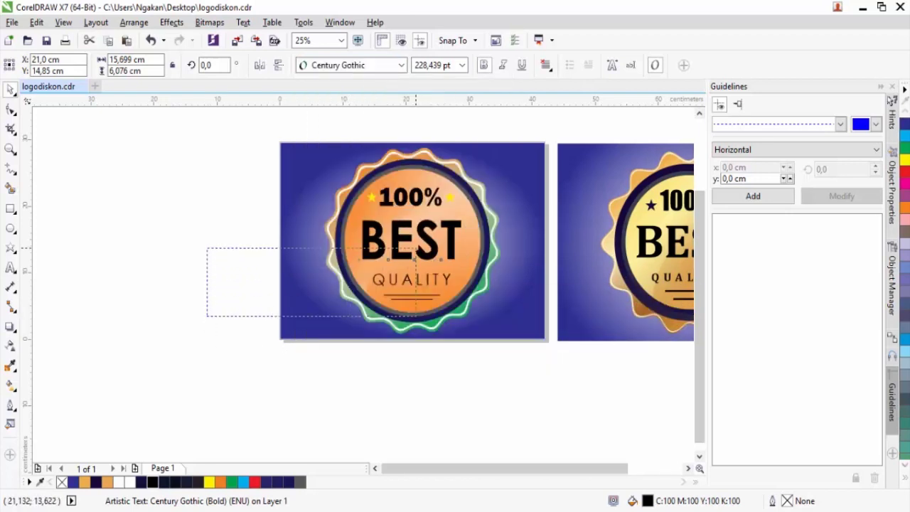
Undo the stacking order change of the gradient rectangle
click(217, 302)
key(ctrl+z)
key(ctrl+z)
key(ctrl+shift+z)
Move the blue gradient background behind all badge elements, to the back of the page, and deselect it
right_click(312, 254)
mouse_move(410, 361)
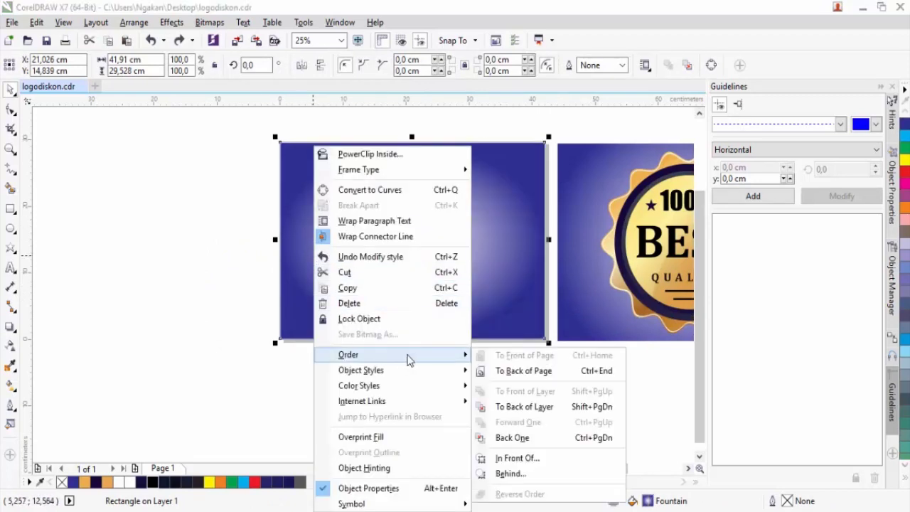
click(509, 372)
click(396, 397)
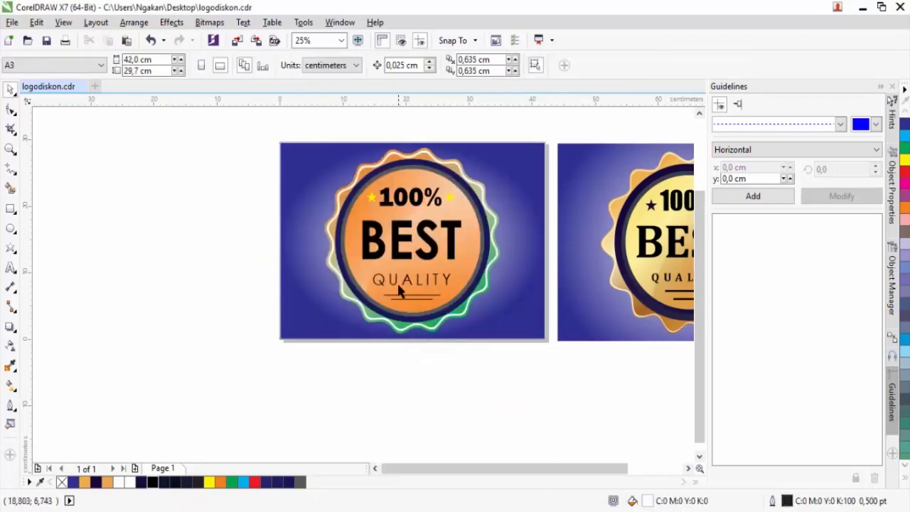
scroll(423, 240, up, 1)
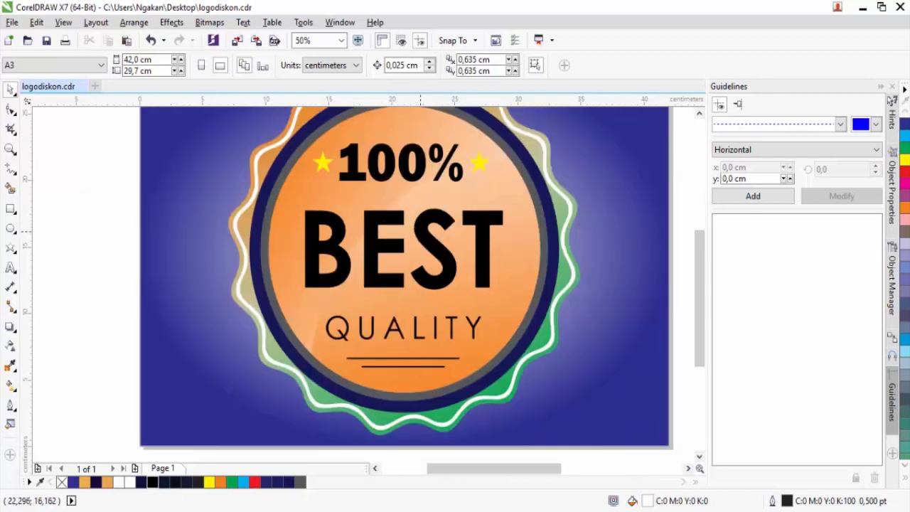
click(409, 181)
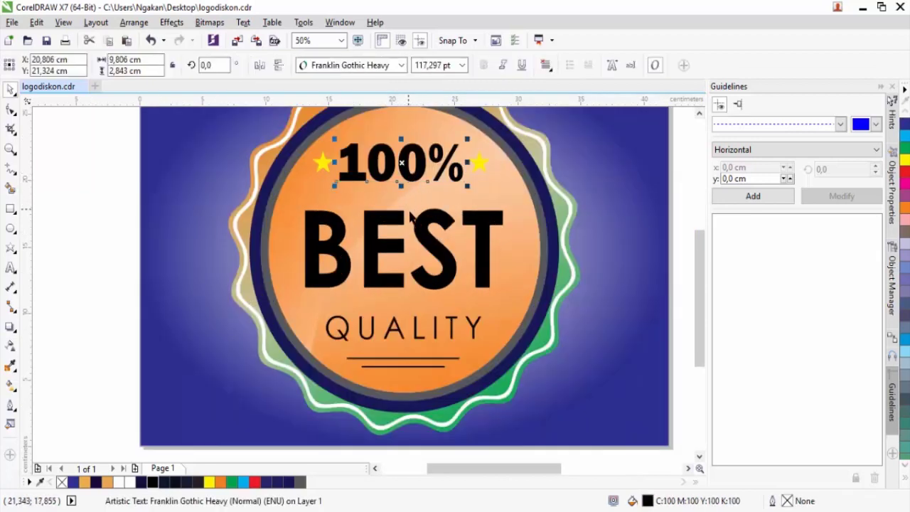
scroll(423, 246, down, 1)
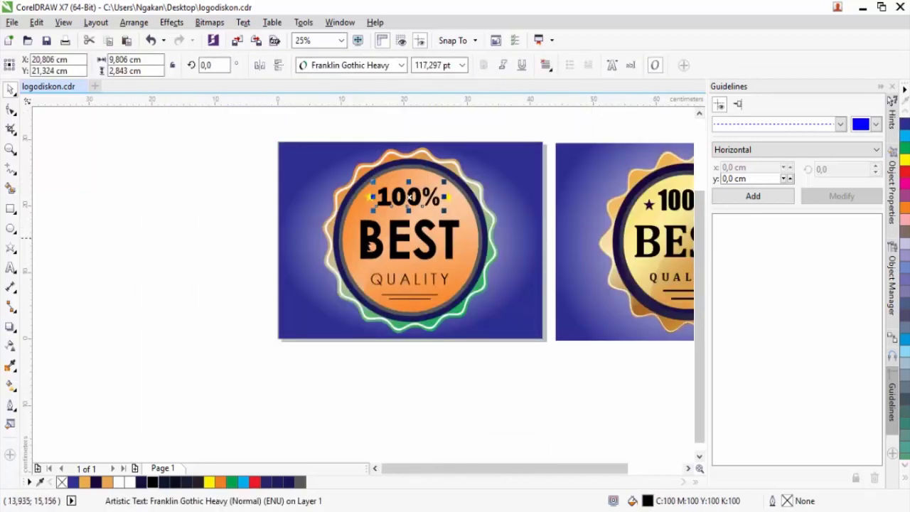
Add the artistic text "teks" on the empty area left of the page and enlarge it to about 282 pt
click(11, 268)
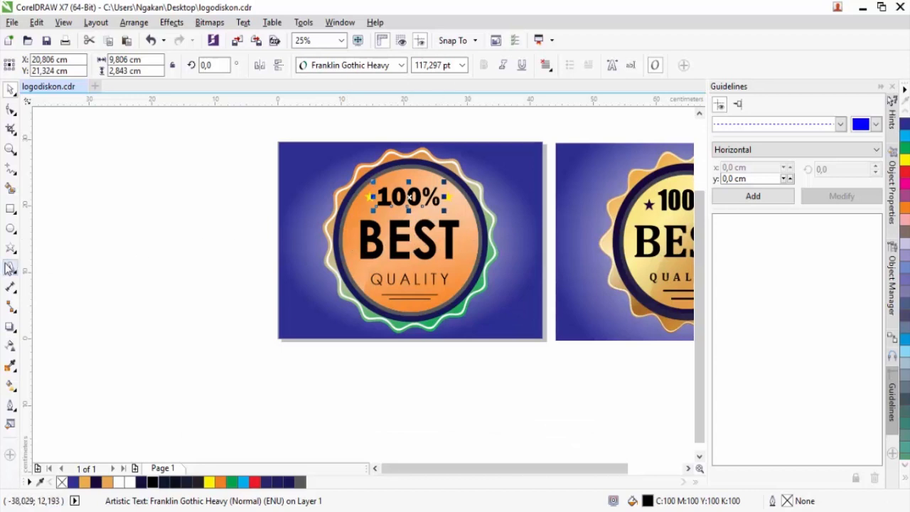
click(178, 236)
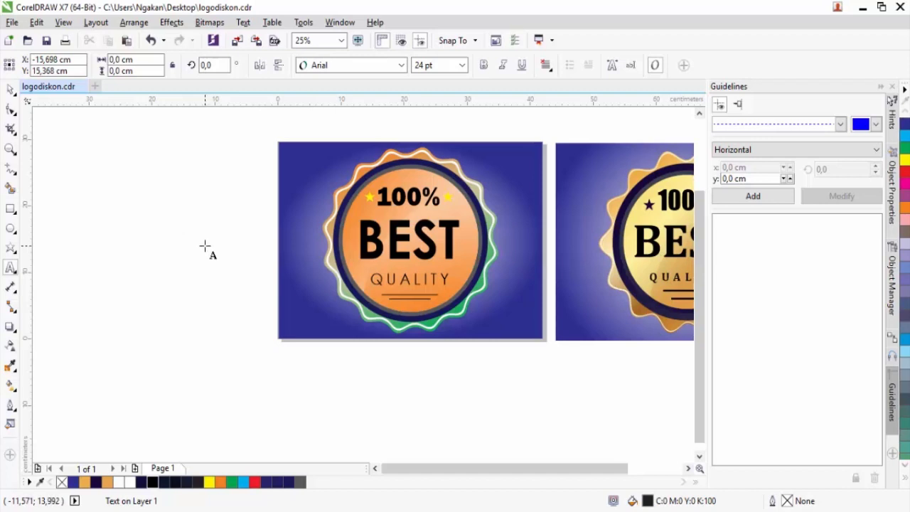
text(logo)
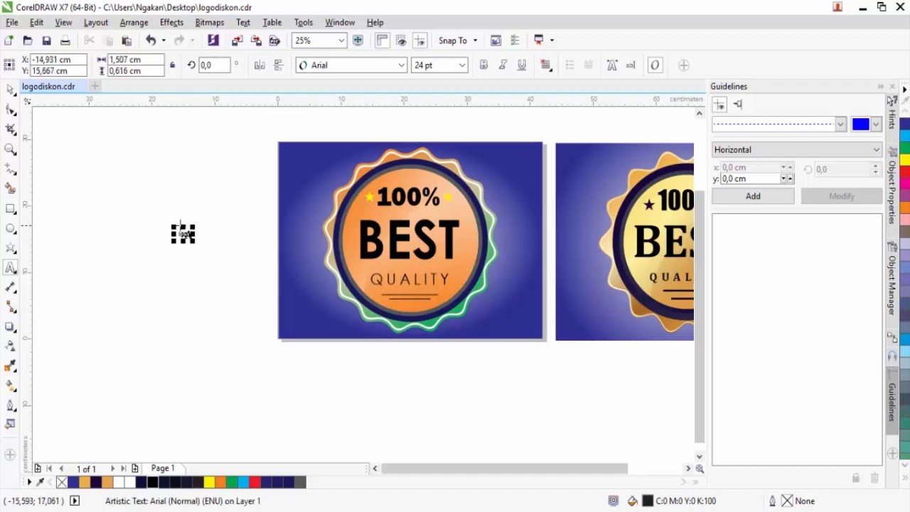
drag(194, 224, 246, 206)
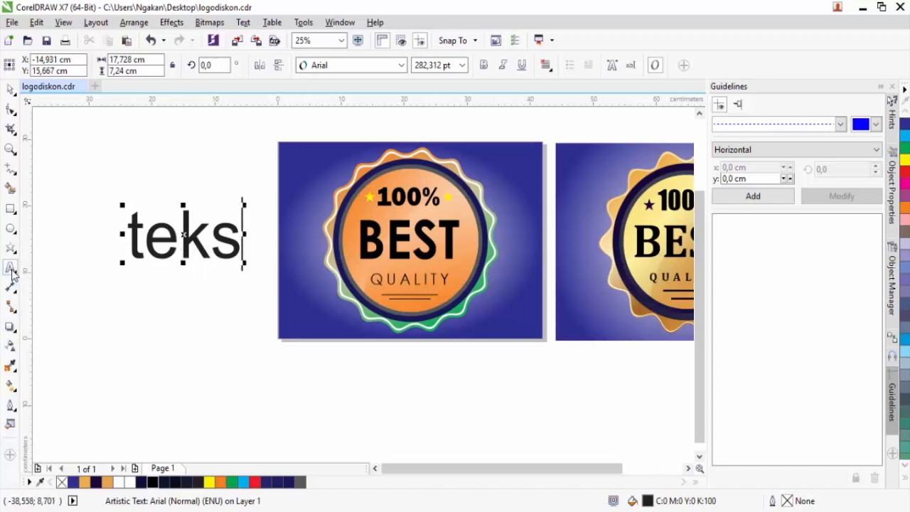
Create a paragraph text frame about 24.8 by 17.7 cm below "teks" and enter a short string of filler letters
click(119, 307)
drag(113, 297, 270, 416)
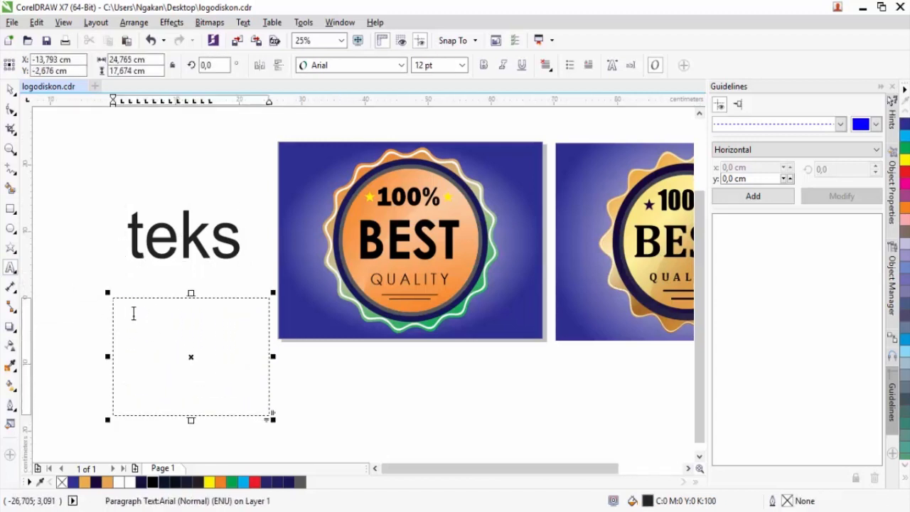
text(asadafas)
scroll(118, 302, up, 2)
scroll(120, 299, up, 1)
scroll(135, 292, down, 3)
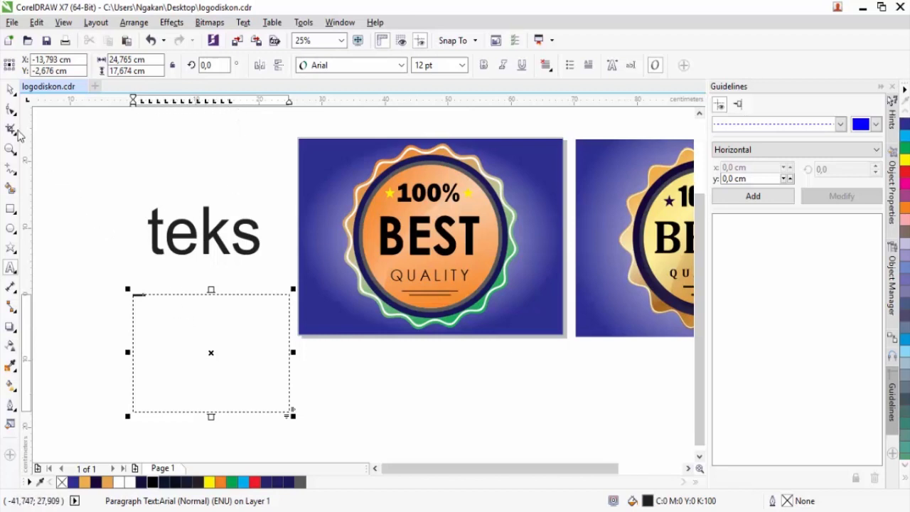
Draw a smaller empty paragraph text frame left of "teks" and set an artistic text insertion point above the word
drag(83, 157, 143, 237)
click(189, 175)
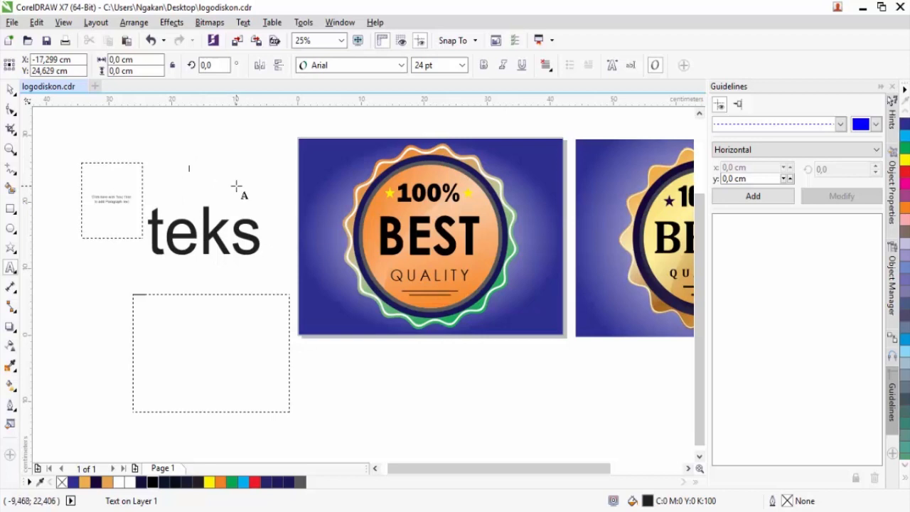
scroll(245, 193, down, 1)
scroll(323, 174, up, 1)
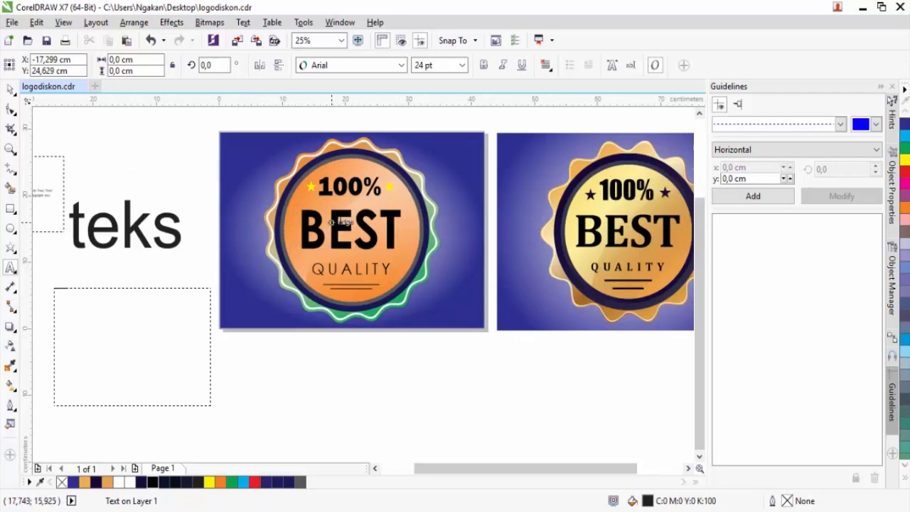
scroll(361, 243, down, 1)
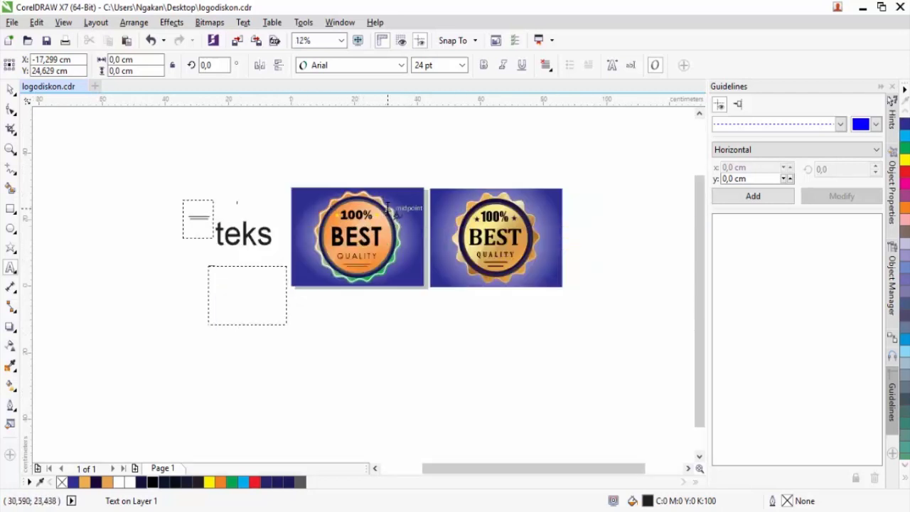
scroll(385, 213, up, 1)
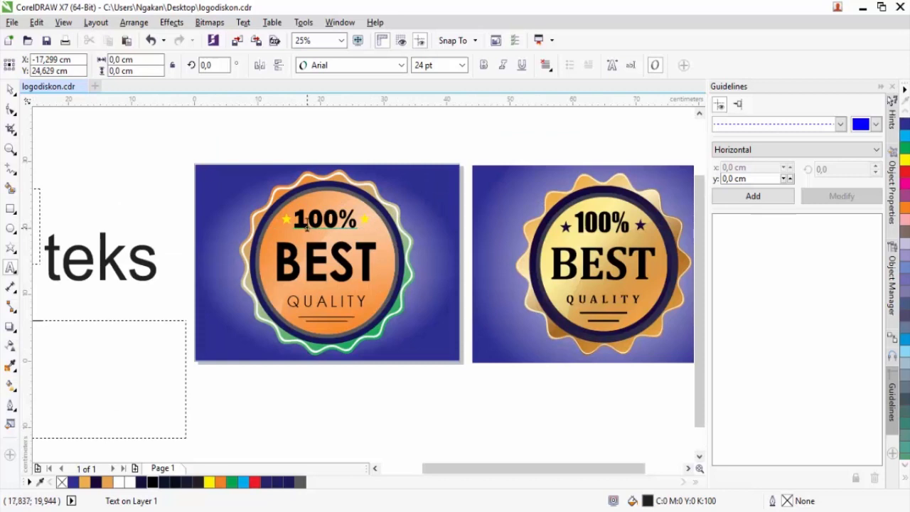